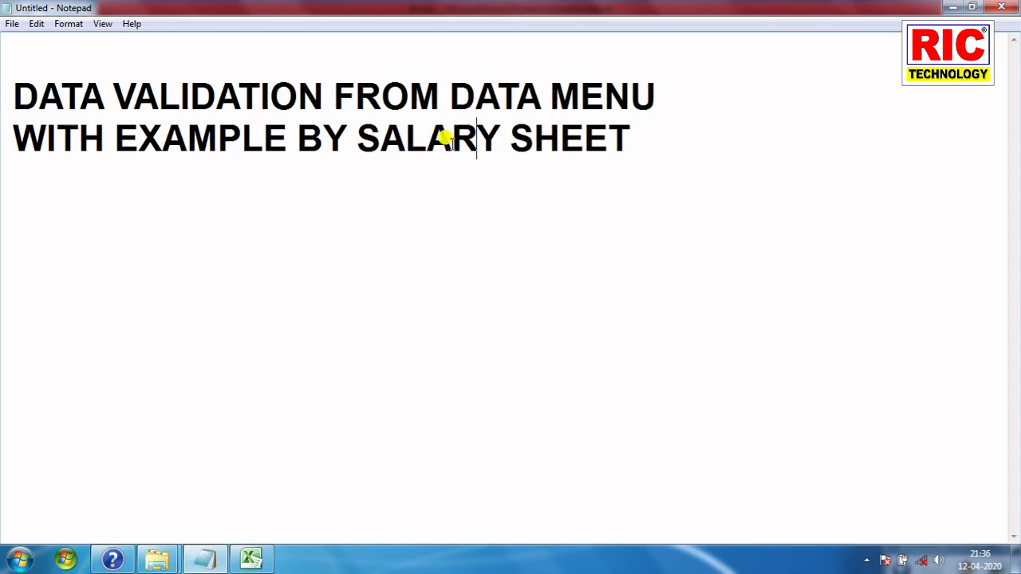
Bring the blank Book1 Excel workbook in front of the Notepad tutorial title.
{"action": "left_click", "coordinate": [254, 561]}
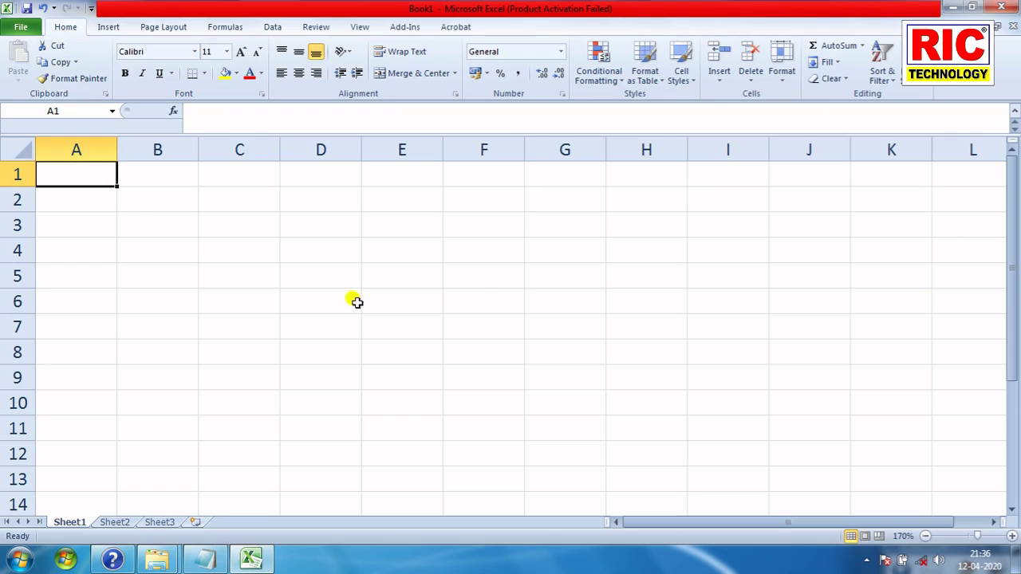
Widen columns A through C together to one larger width, then select cell A1.
{"action": "left_click", "coordinate": [74, 148]}
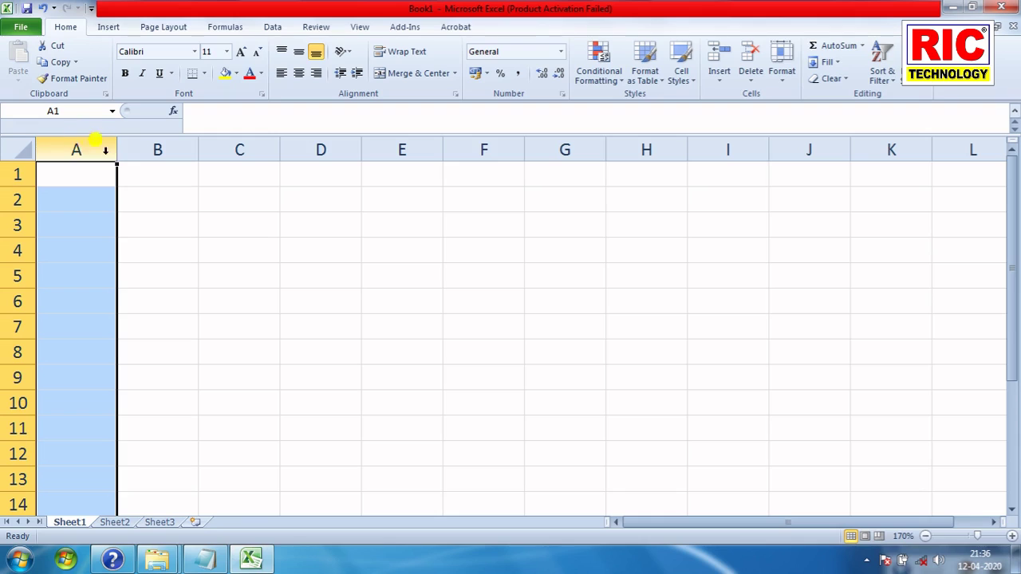
{"action": "left_click_drag", "start_coordinate": [103, 149], "coordinate": [262, 147]}
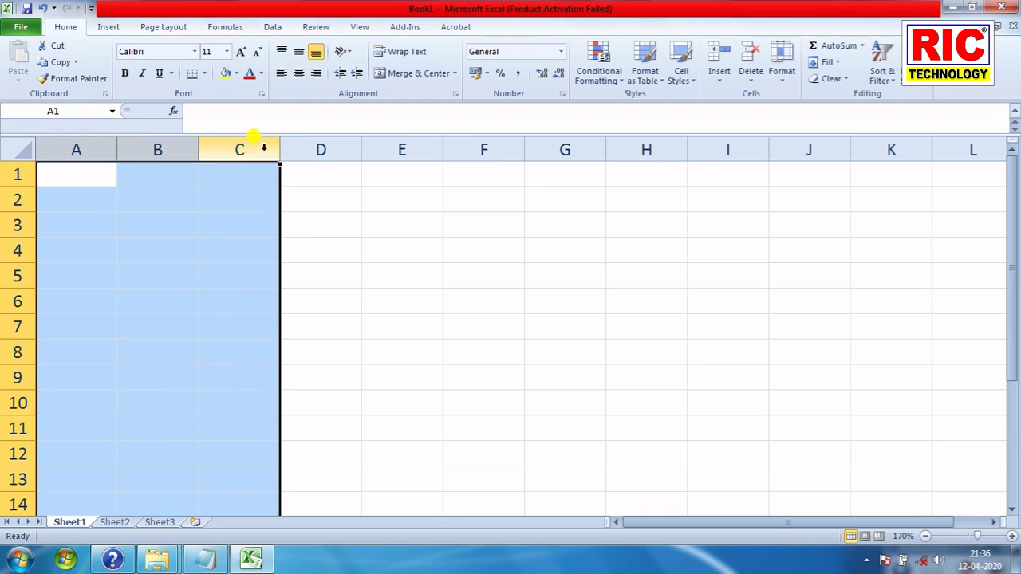
{"action": "left_click_drag", "start_coordinate": [75, 148], "coordinate": [209, 141]}
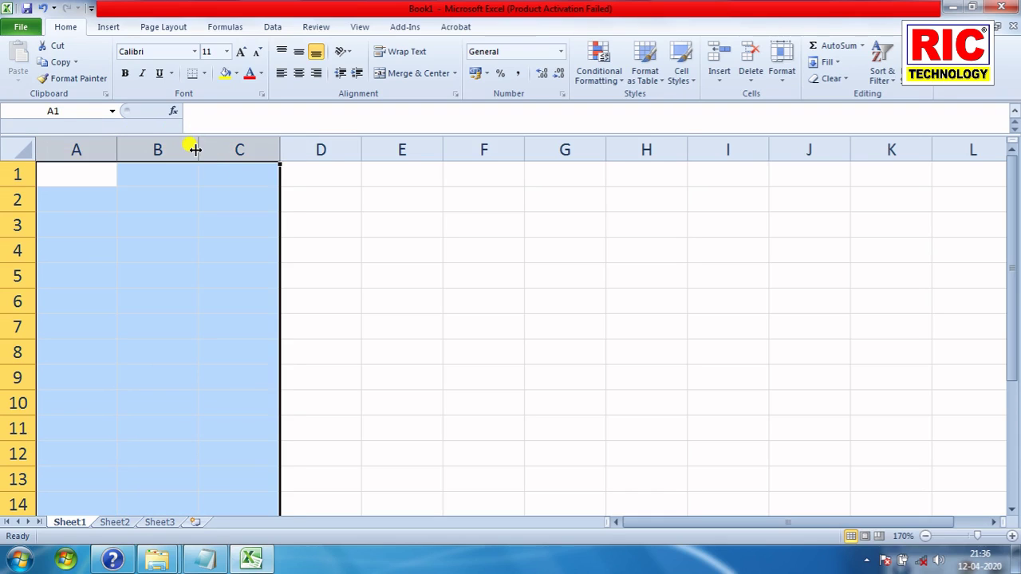
{"action": "left_click_drag", "start_coordinate": [199, 149], "coordinate": [223, 150]}
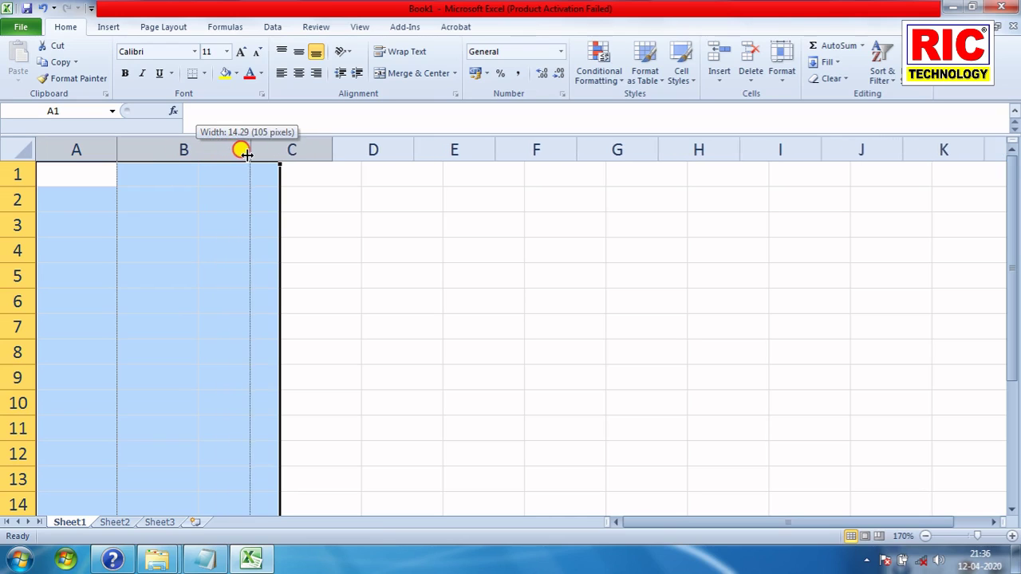
{"action": "left_click_drag", "start_coordinate": [222, 150], "coordinate": [248, 150]}
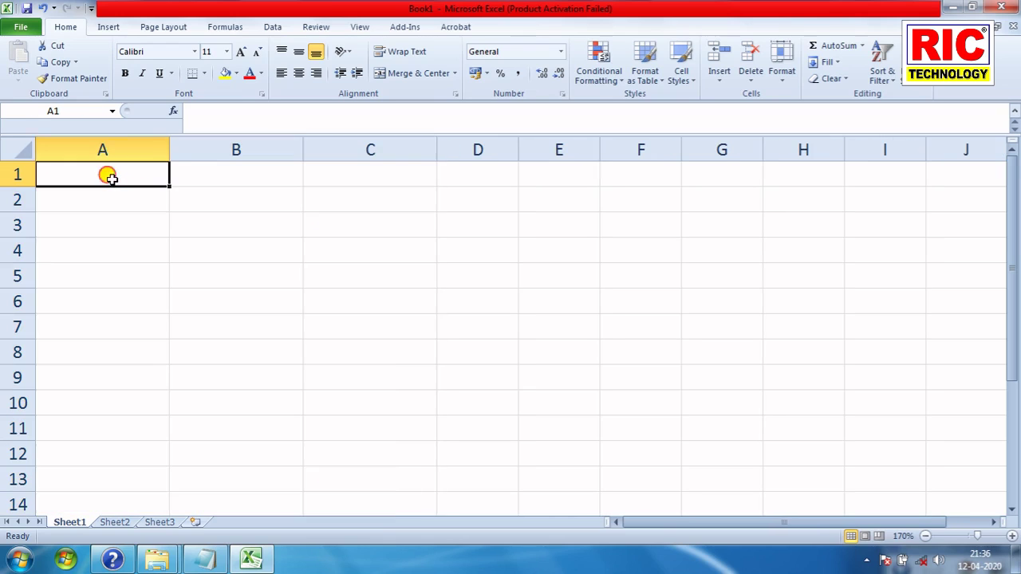
{"action": "left_click", "coordinate": [110, 176]}
Enter the headings 'EMP. NAME' in A1 and 'BASIC' in B1, then move to A2.
{"action": "type", "text": "EMO"}
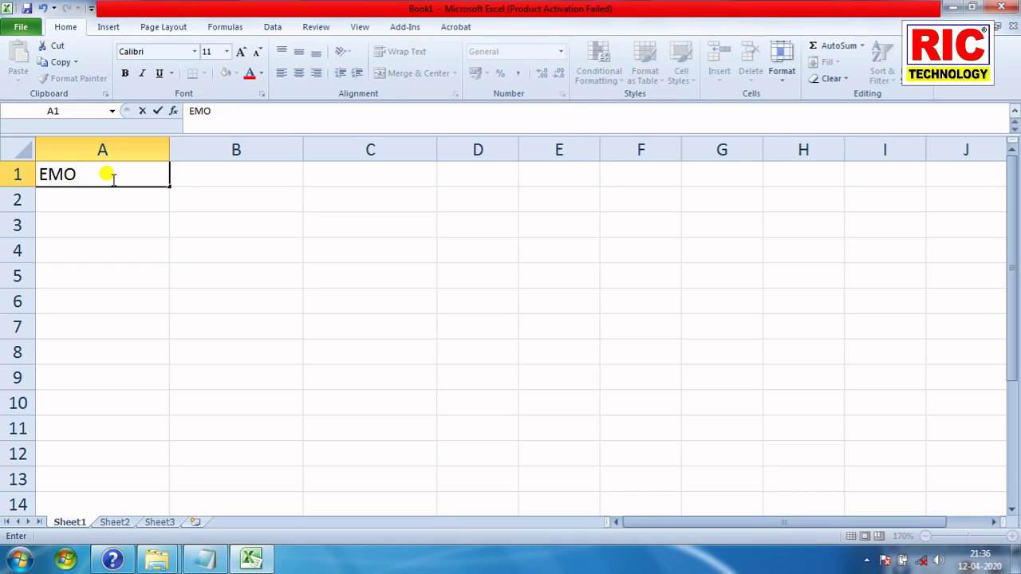
{"action": "key", "text": "BackSpace"}
{"action": "type", "text": "P. "}
{"action": "type", "text": "NAME"}
{"action": "key", "text": "Tab"}
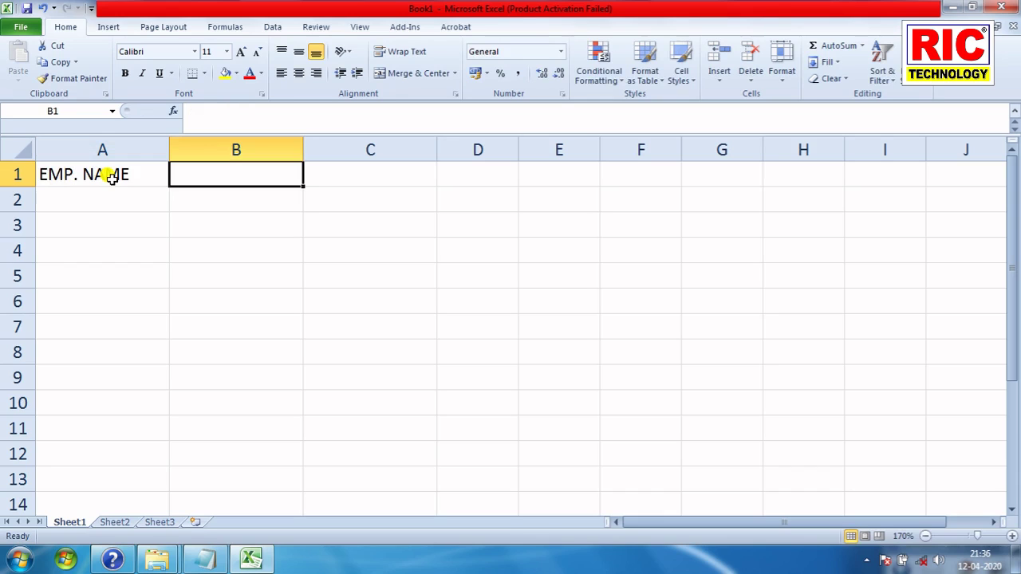
{"action": "type", "text": "BASI"}
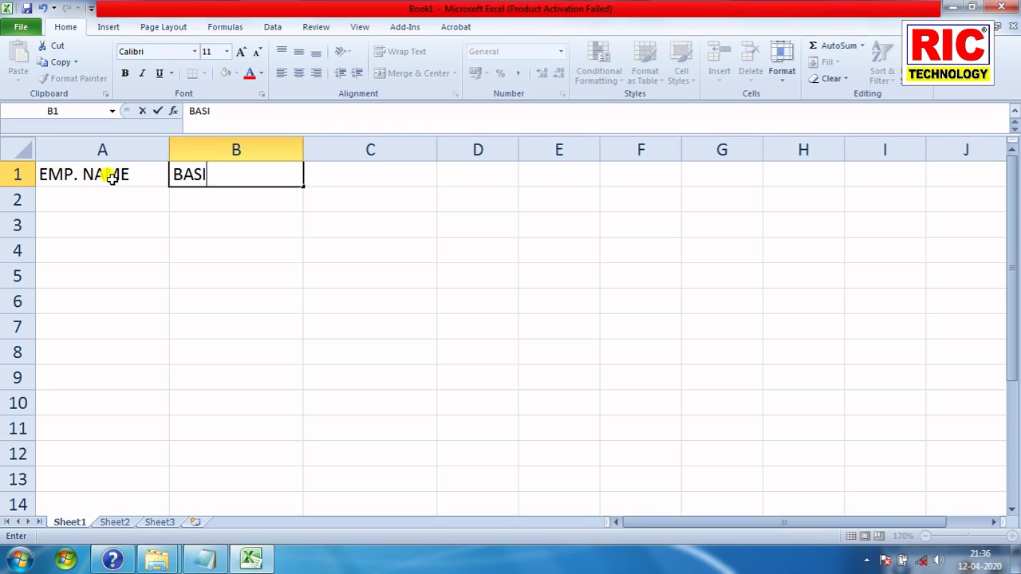
{"action": "type", "text": "C"}
{"action": "key", "text": "Tab"}
{"action": "key", "text": "Left"}
{"action": "key", "text": "Left"}
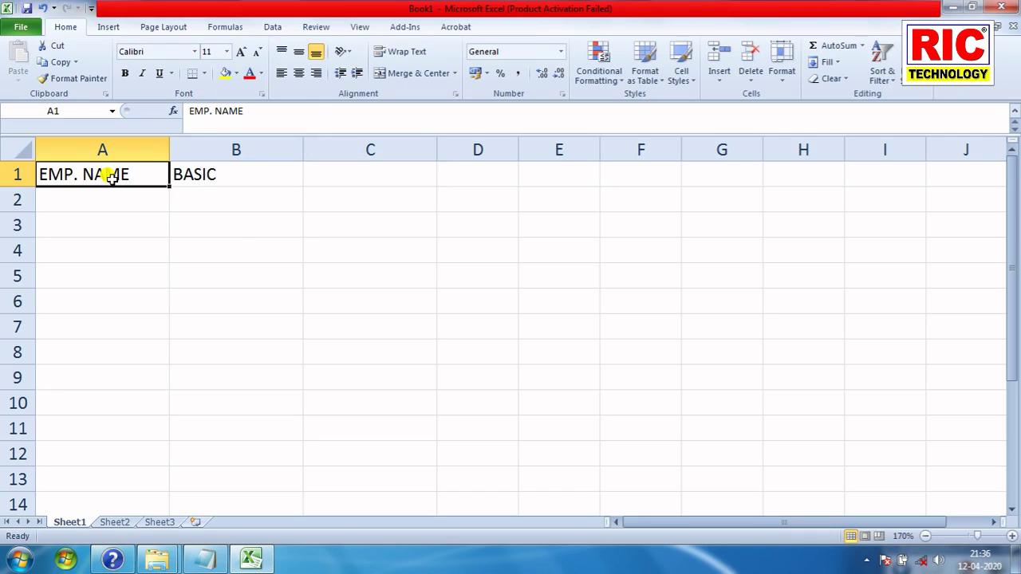
{"action": "key", "text": "Down"}
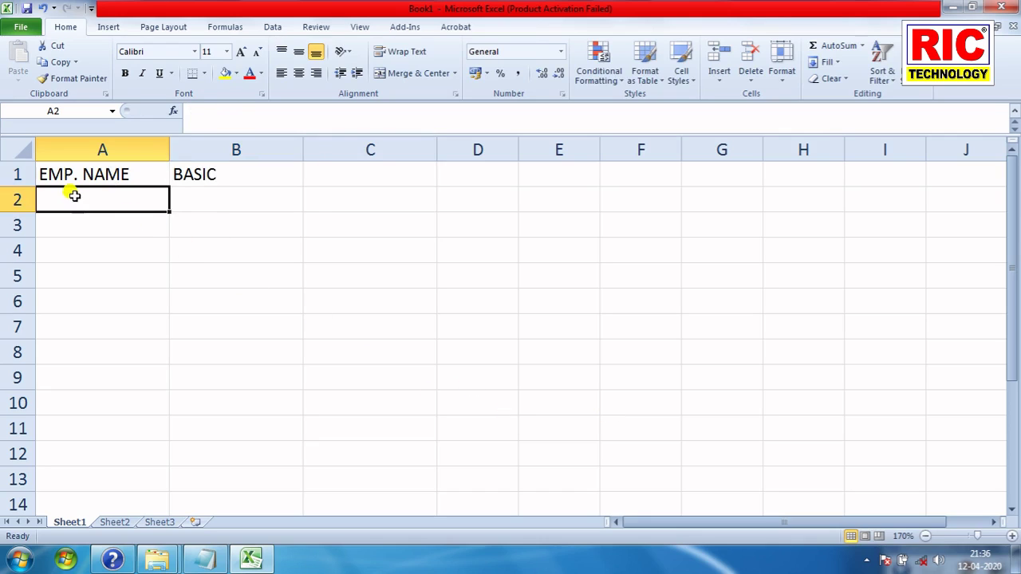
Select the name cells A2:A10 and open the Data Validation dialog from the Data tab.
{"action": "left_click_drag", "start_coordinate": [75, 196], "coordinate": [67, 428]}
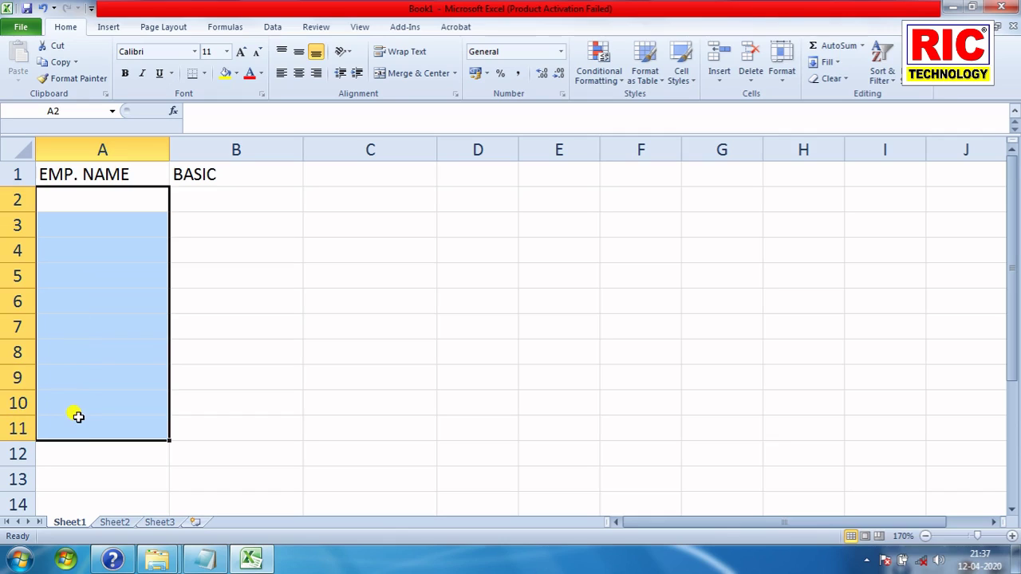
{"action": "left_click_drag", "start_coordinate": [80, 201], "coordinate": [68, 399]}
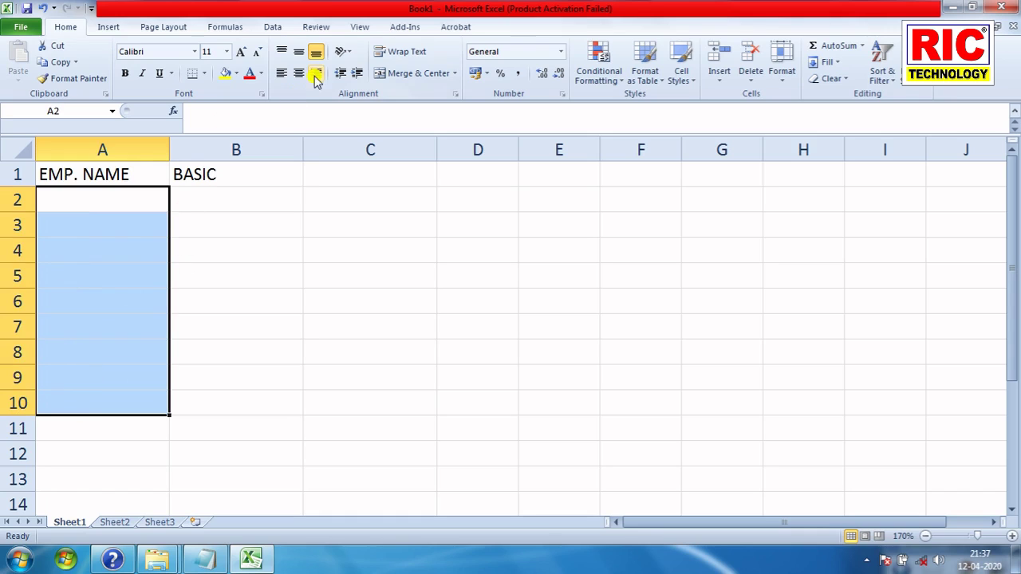
{"action": "left_click", "coordinate": [268, 29]}
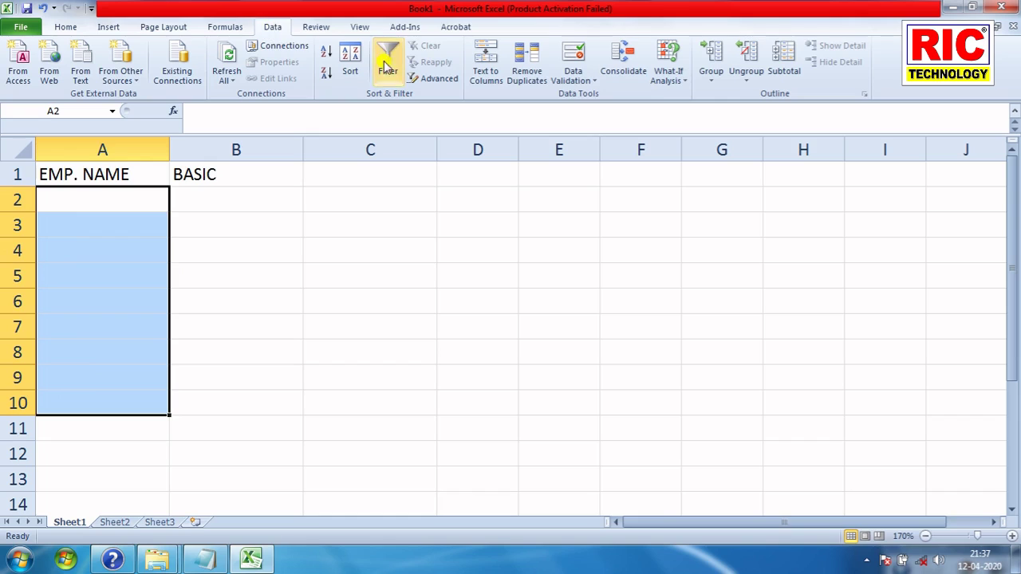
{"action": "left_click", "coordinate": [594, 80]}
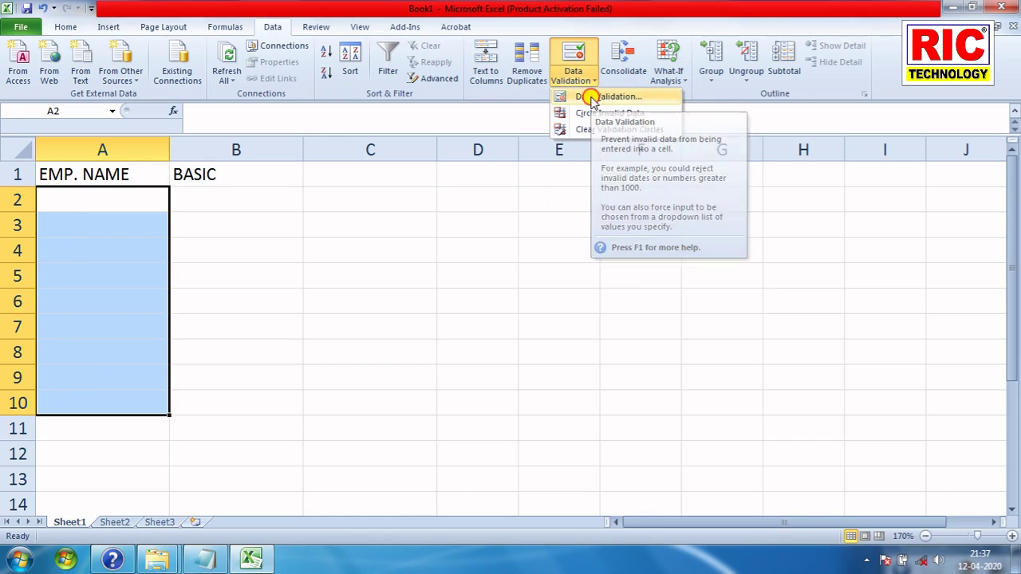
{"action": "left_click", "coordinate": [591, 97]}
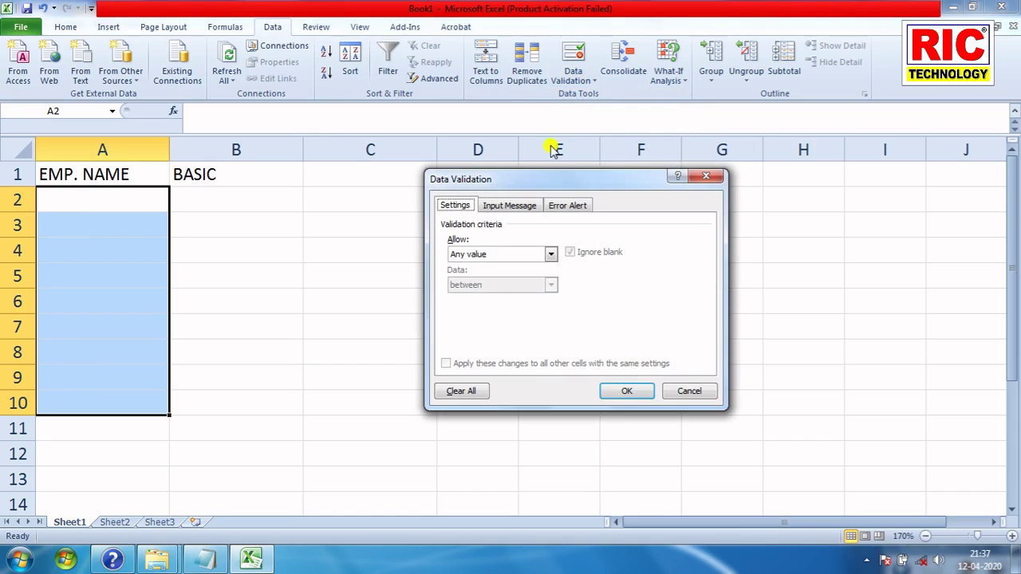
Limit A2:A10 to Text length less than or equal to a maximum of 10.
{"action": "left_click", "coordinate": [550, 255]}
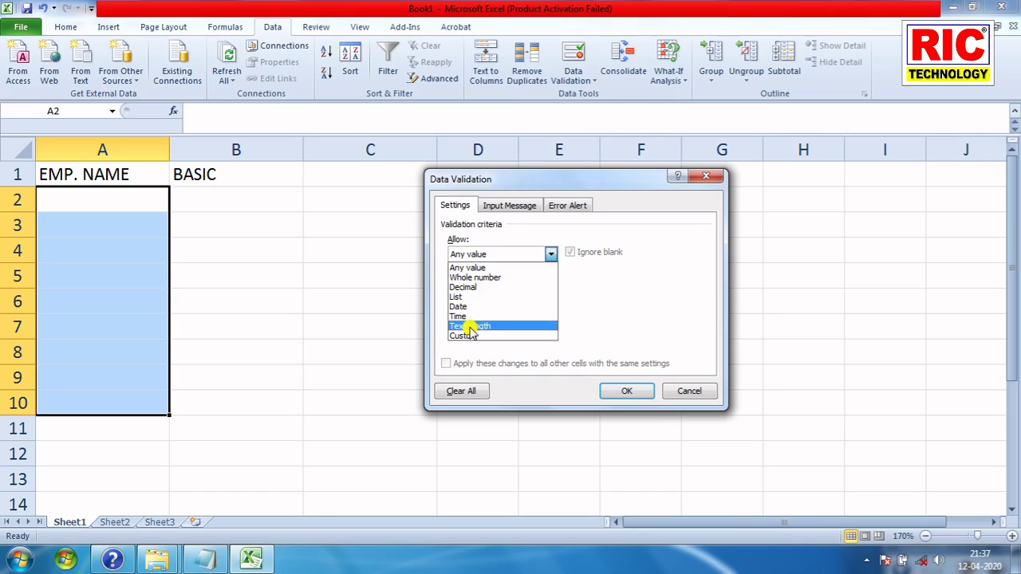
{"action": "left_click", "coordinate": [469, 326]}
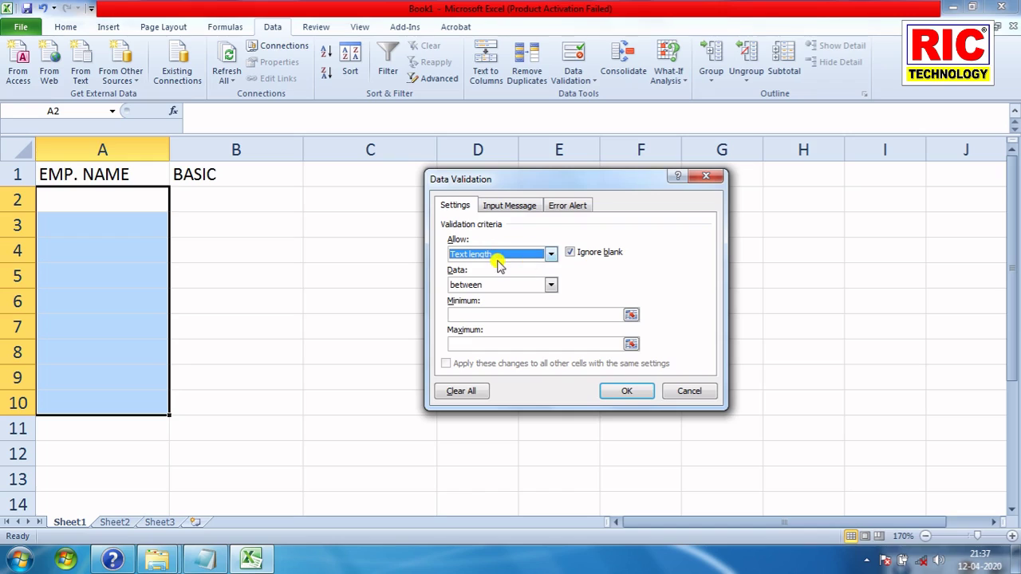
{"action": "left_click", "coordinate": [551, 287]}
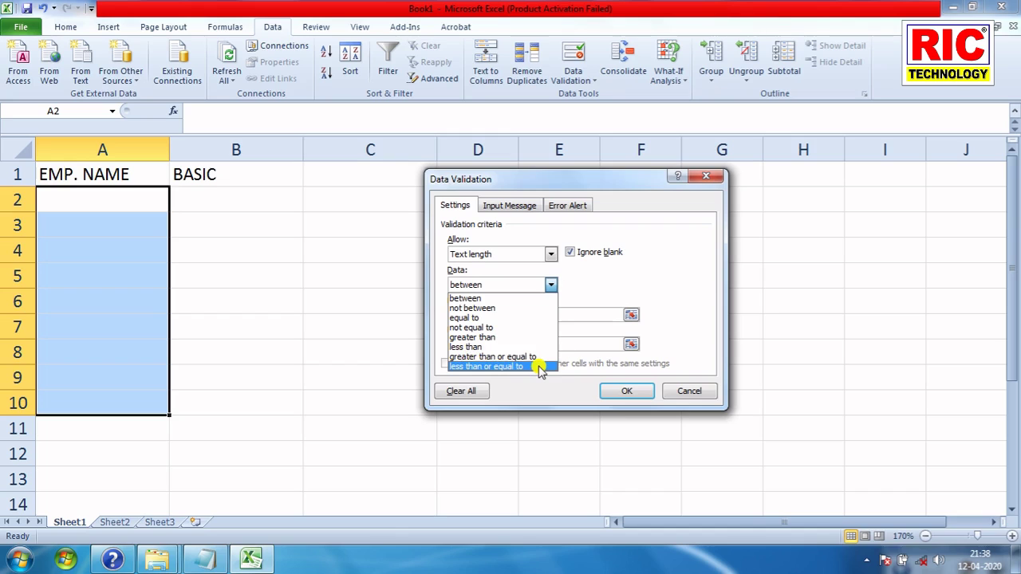
{"action": "left_click", "coordinate": [539, 367]}
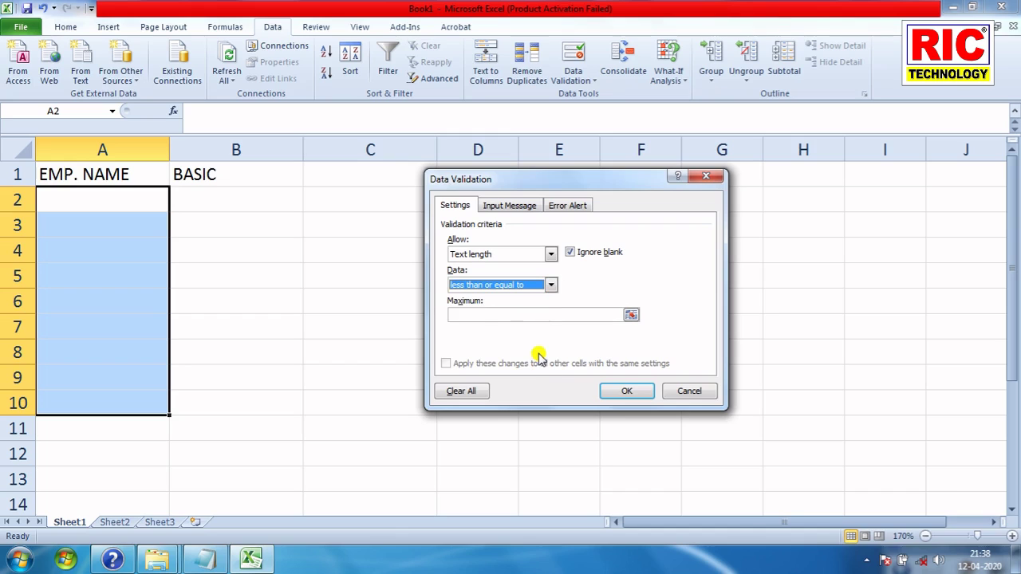
{"action": "left_click", "coordinate": [480, 315]}
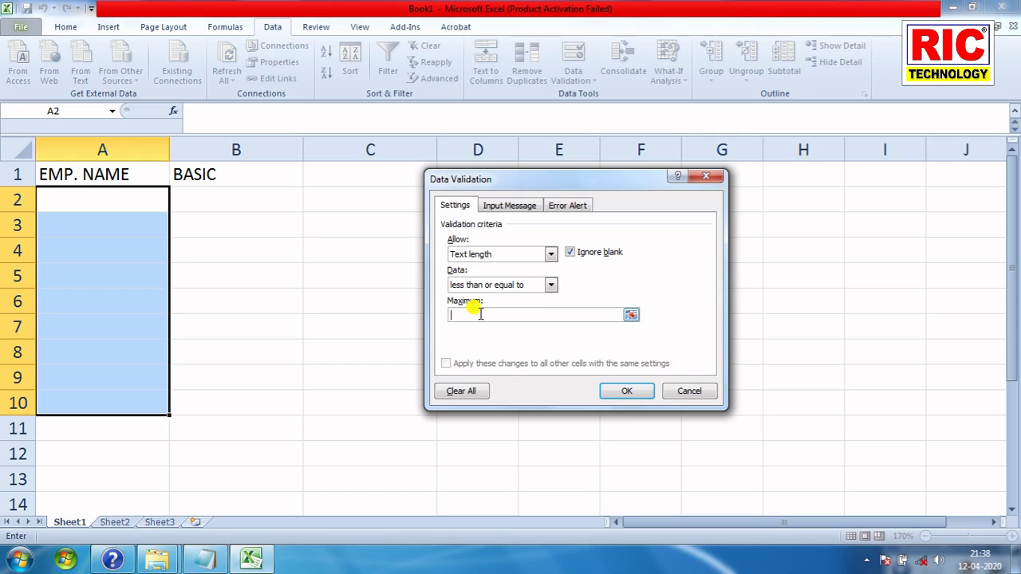
{"action": "type", "text": "10"}
Add an input message with a title and the text 'THE CHARACTER BETWEEN 10'.
{"action": "left_click", "coordinate": [492, 205]}
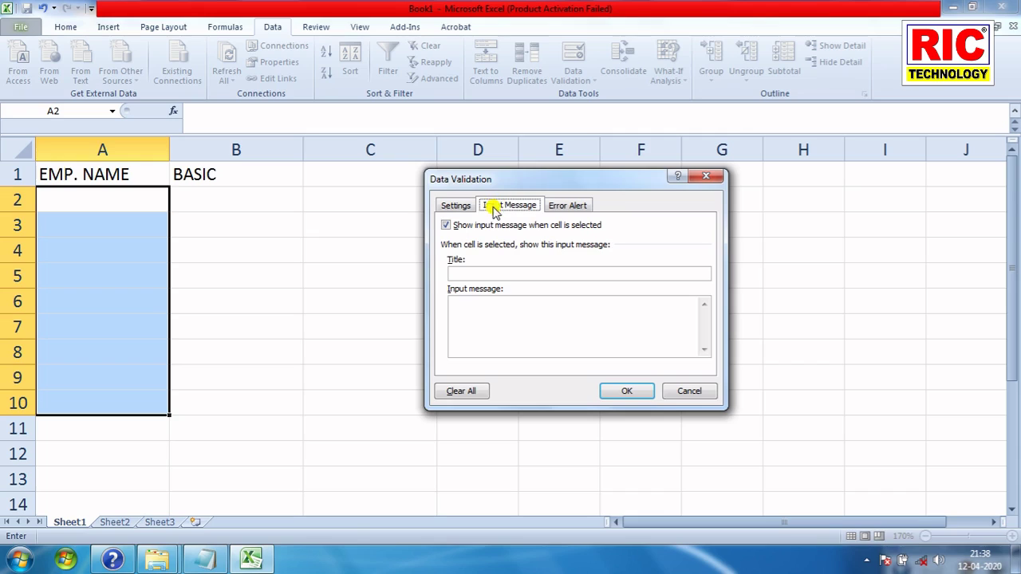
{"action": "left_click", "coordinate": [484, 275]}
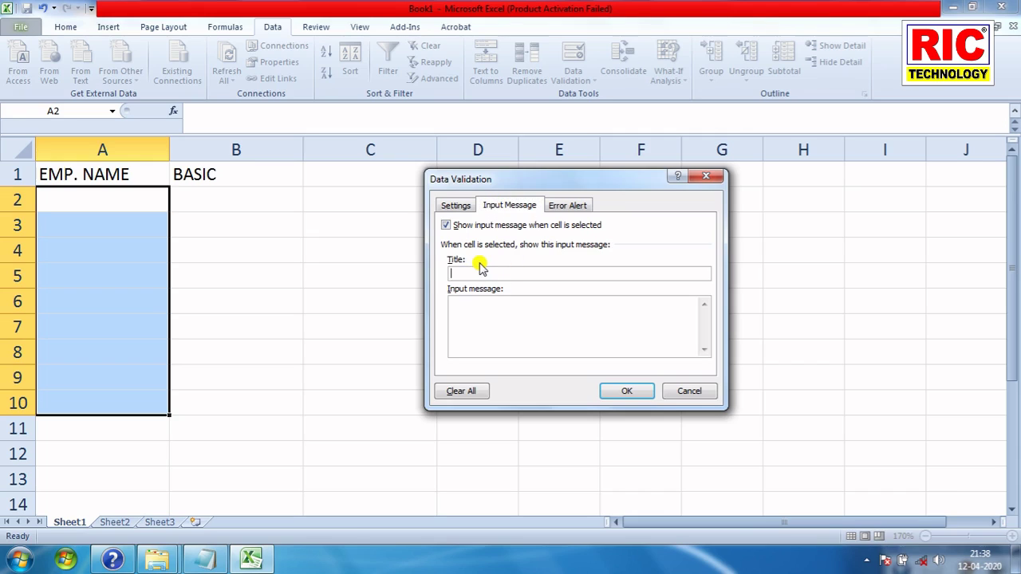
{"action": "type", "text": "SUNI"}
{"action": "left_click", "coordinate": [515, 301]}
{"action": "type", "text": "Y"}
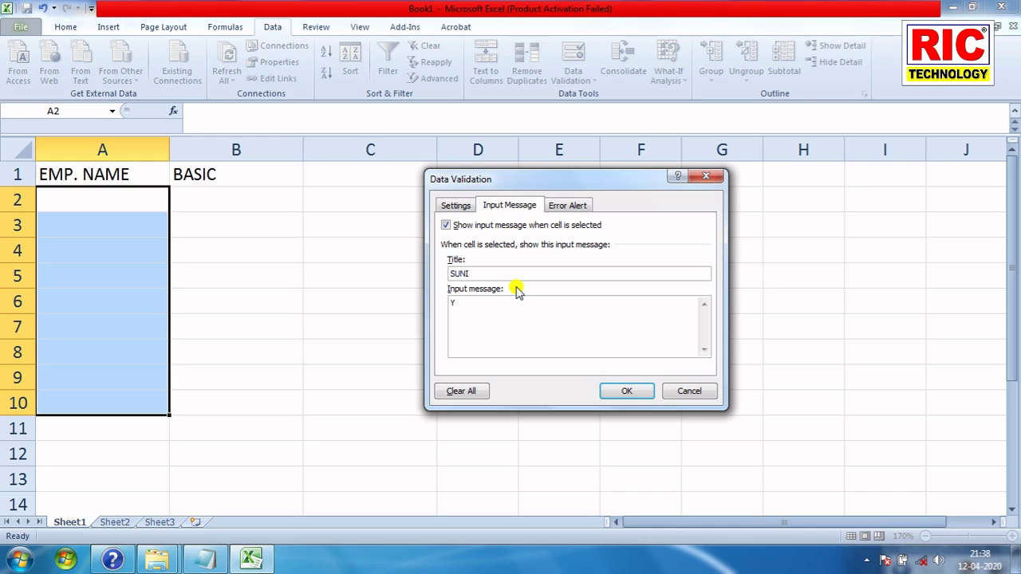
{"action": "key", "text": "BackSpace"}
{"action": "type", "text": "H"}
{"action": "type", "text": "E "}
{"action": "type", "text": "N"}
{"action": "type", "text": "ARA"}
{"action": "type", "text": "CTER "}
{"action": "type", "text": "BET"}
{"action": "type", "text": "W"}
{"action": "type", "text": "EEN 1"}
{"action": "type", "text": "0"}
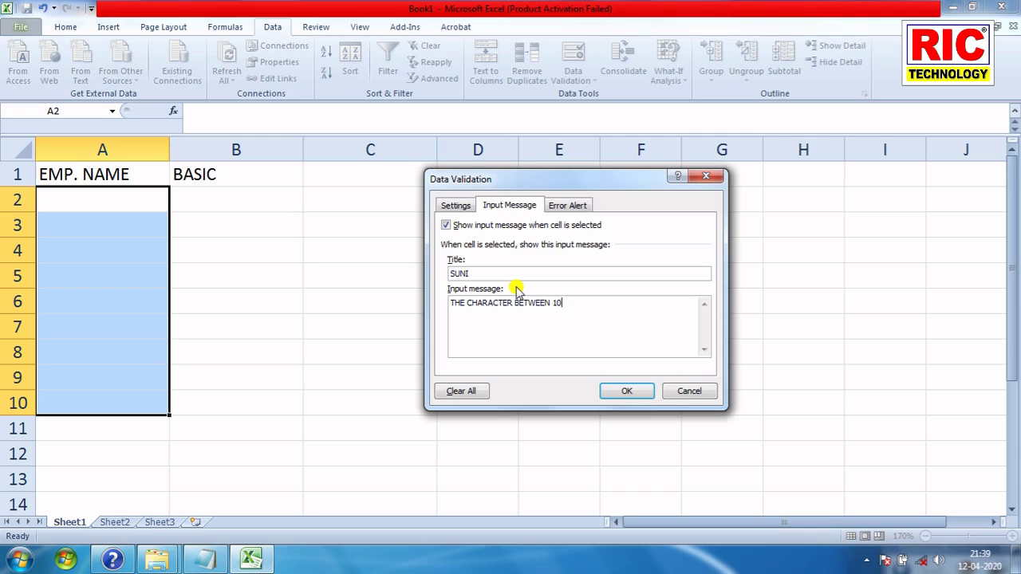
Review the Stop-style error alert settings and return to the Text length ≤ 10 criteria.
{"action": "left_click", "coordinate": [563, 207]}
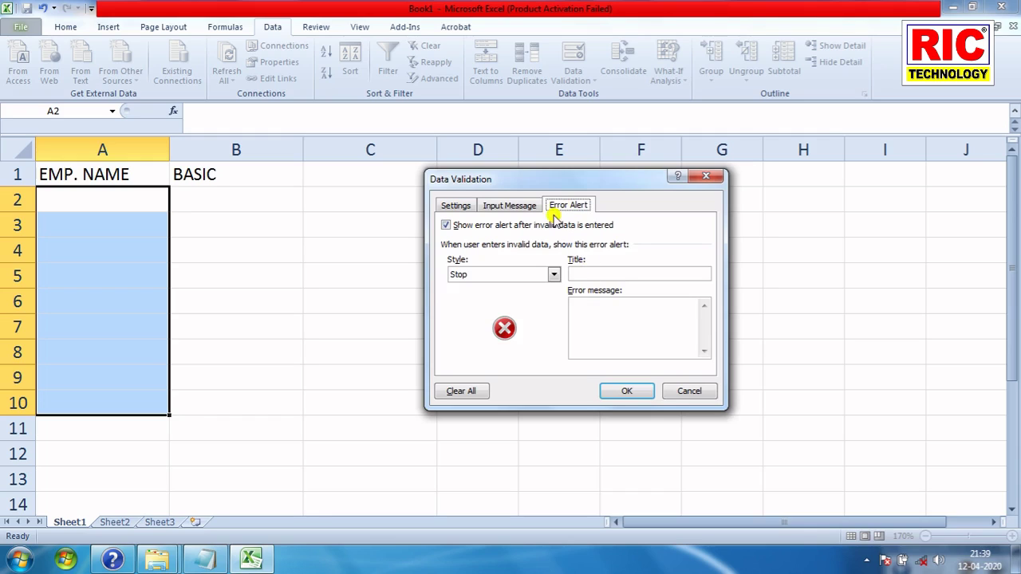
{"action": "left_click", "coordinate": [519, 206]}
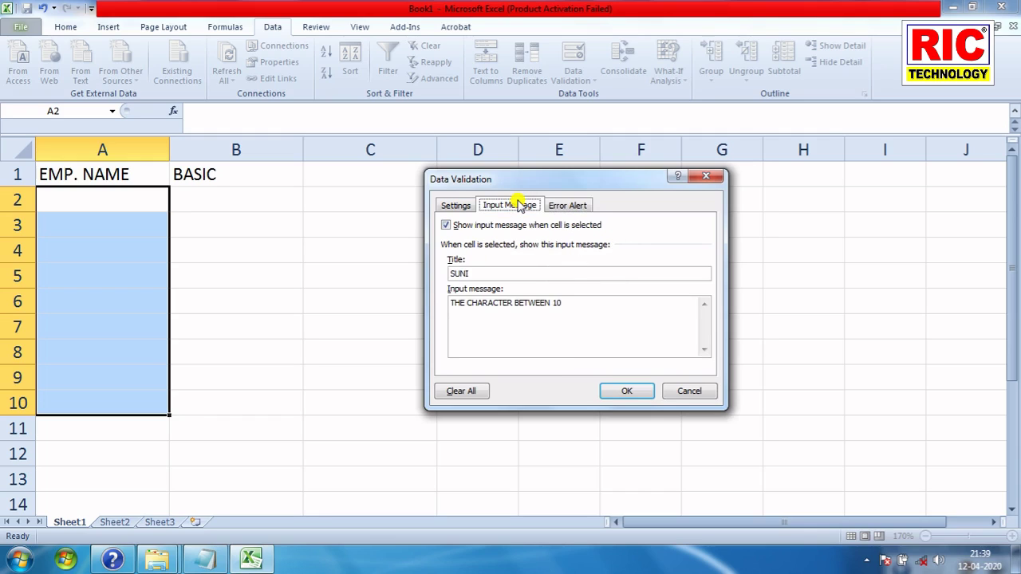
{"action": "left_click", "coordinate": [567, 206]}
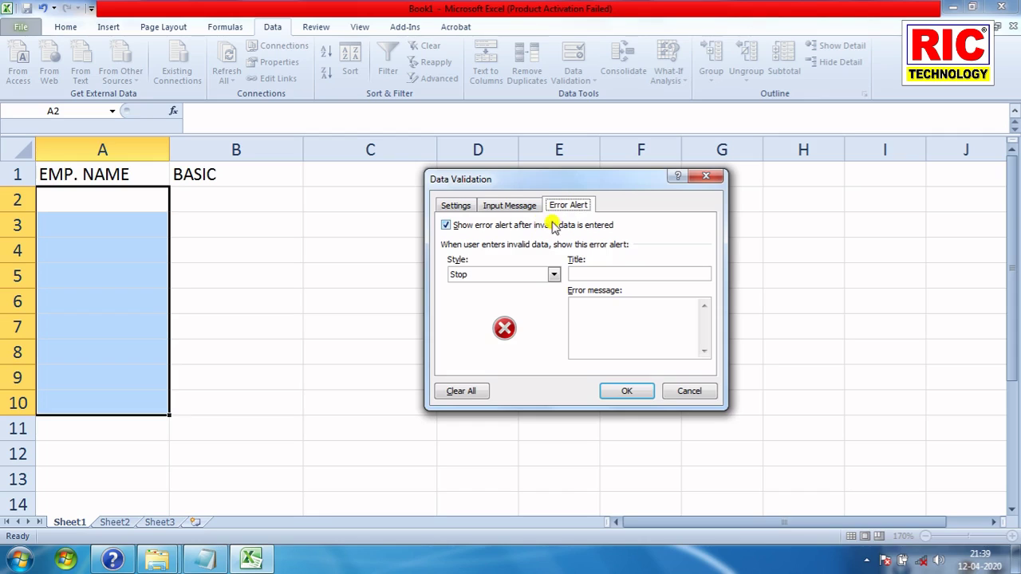
{"action": "left_click", "coordinate": [456, 206]}
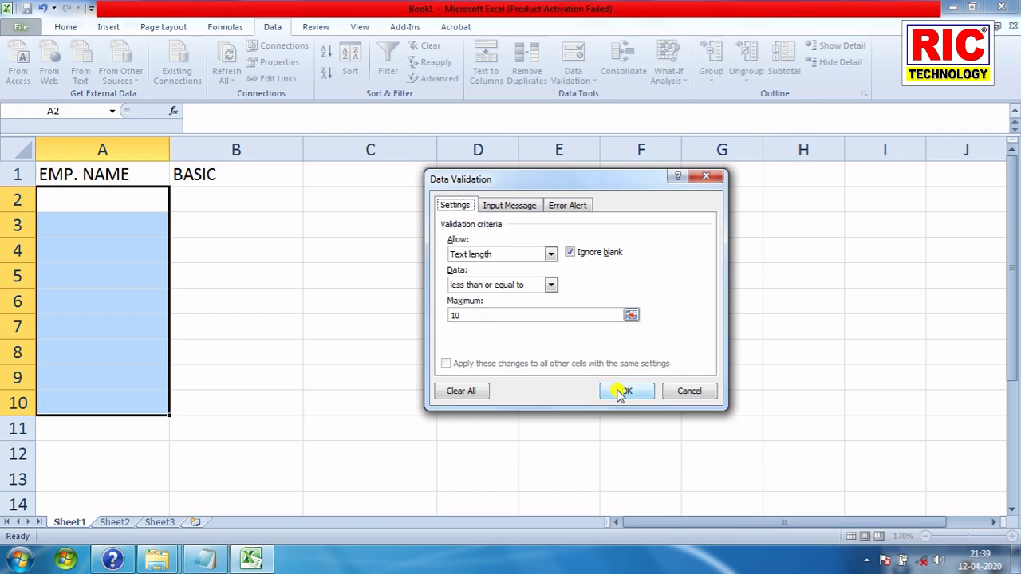
Apply the rule and test it with a 12-character employee name in A2, which is rejected.
{"action": "left_click", "coordinate": [622, 391]}
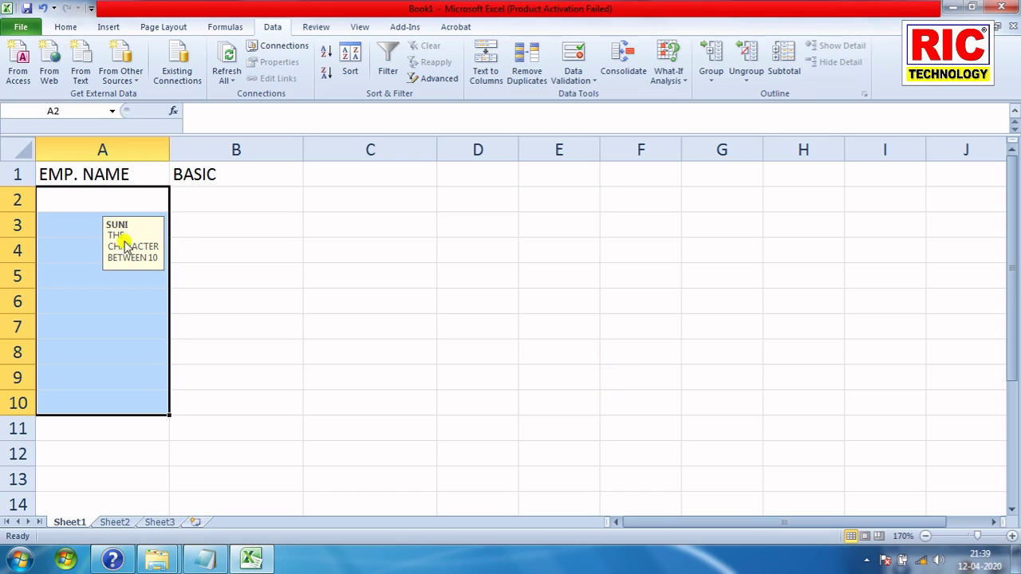
{"action": "left_click", "coordinate": [71, 199]}
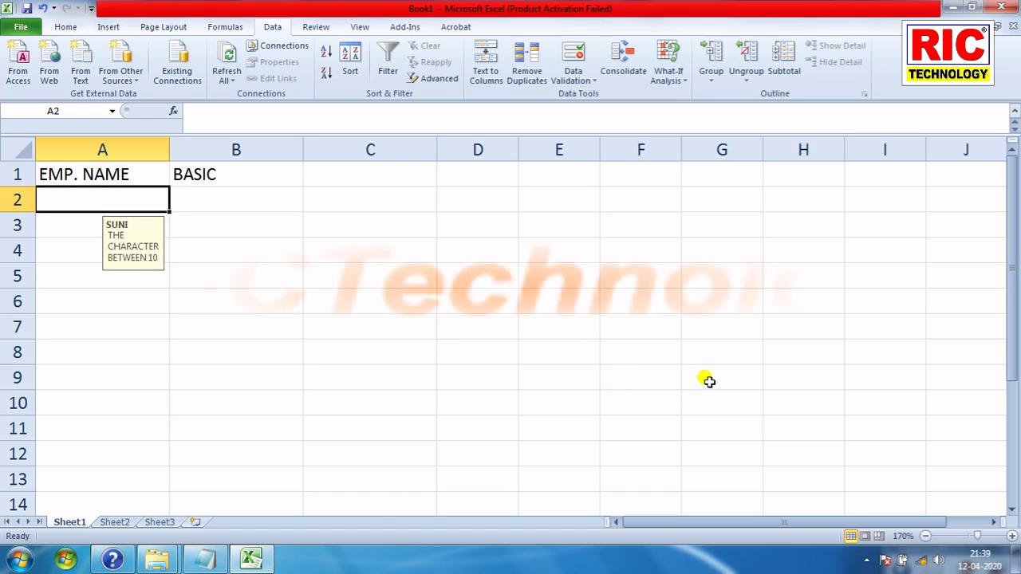
{"action": "type", "text": "SAT"}
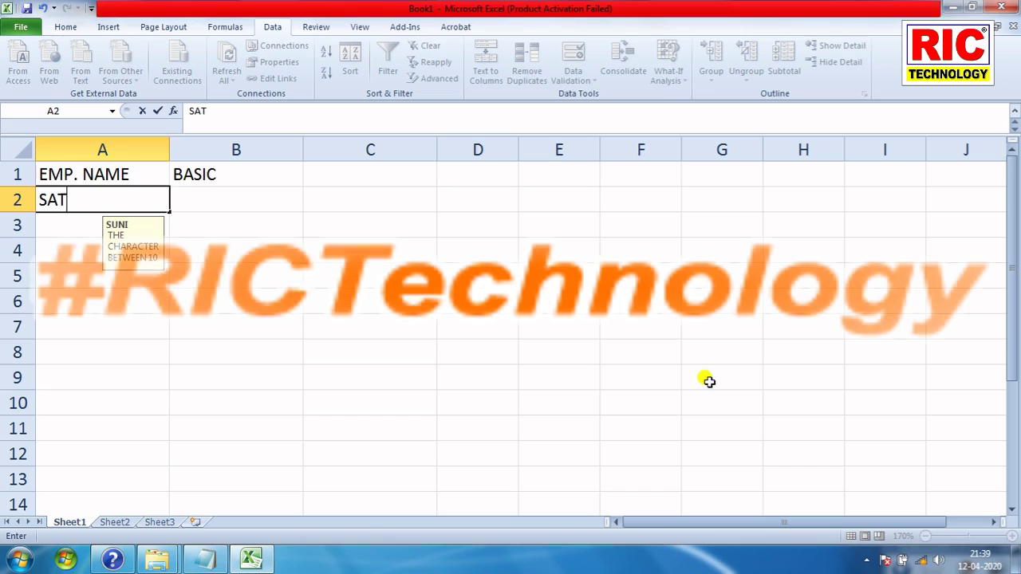
{"action": "type", "text": "ISH"}
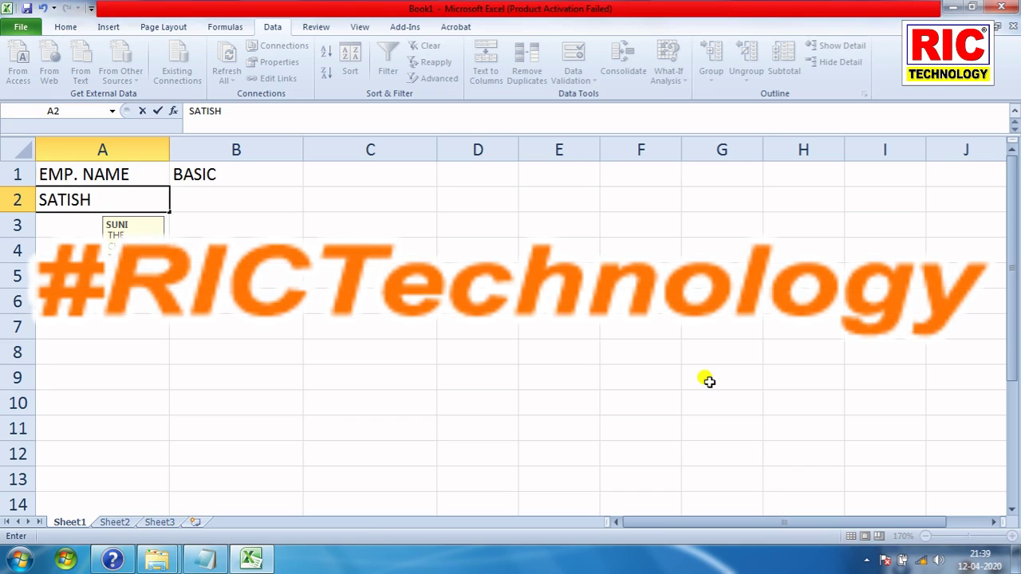
{"action": "type", "text": " KUM"}
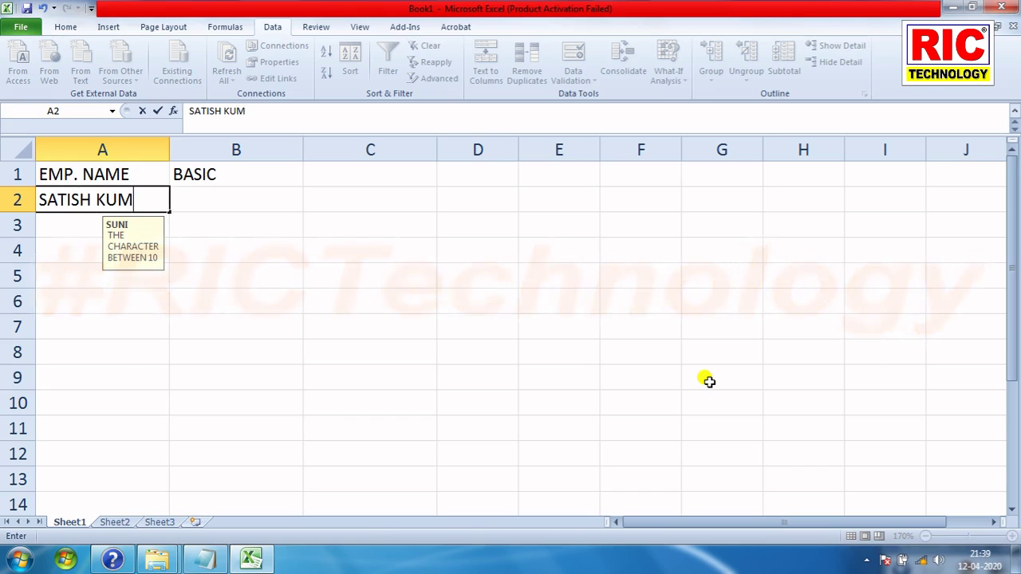
{"action": "type", "text": "AR"}
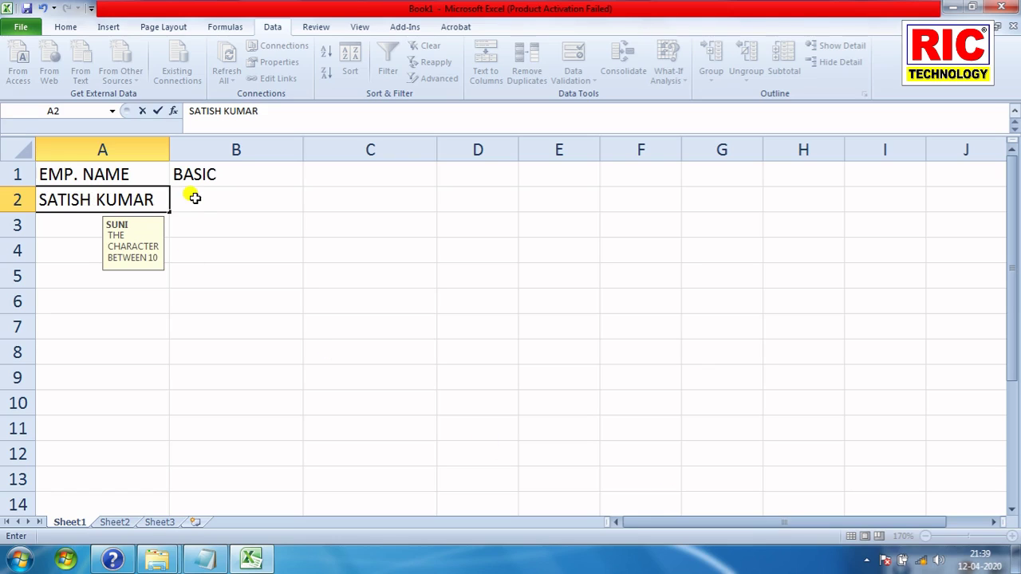
{"action": "left_click", "coordinate": [195, 201]}
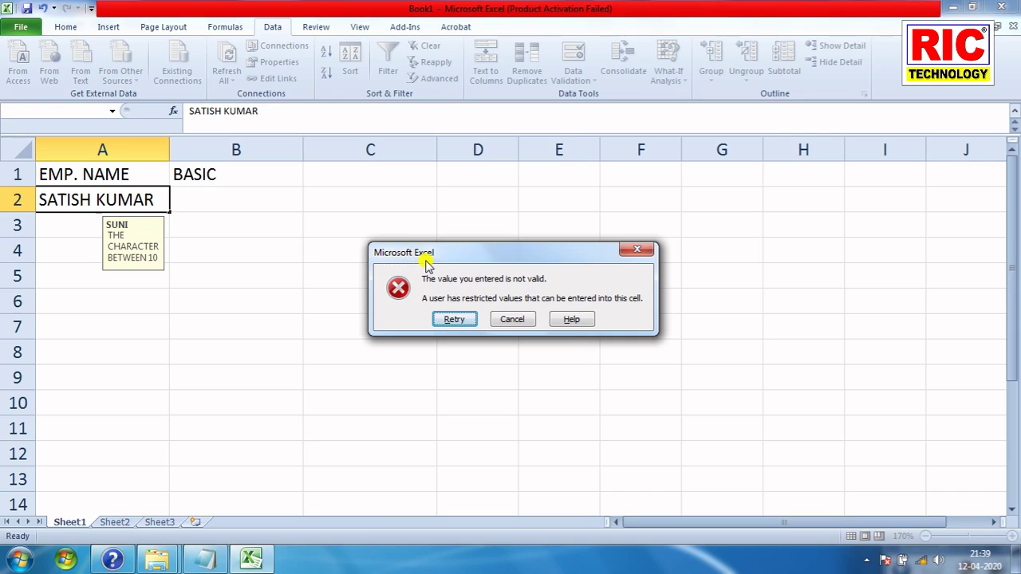
{"action": "left_click", "coordinate": [455, 319]}
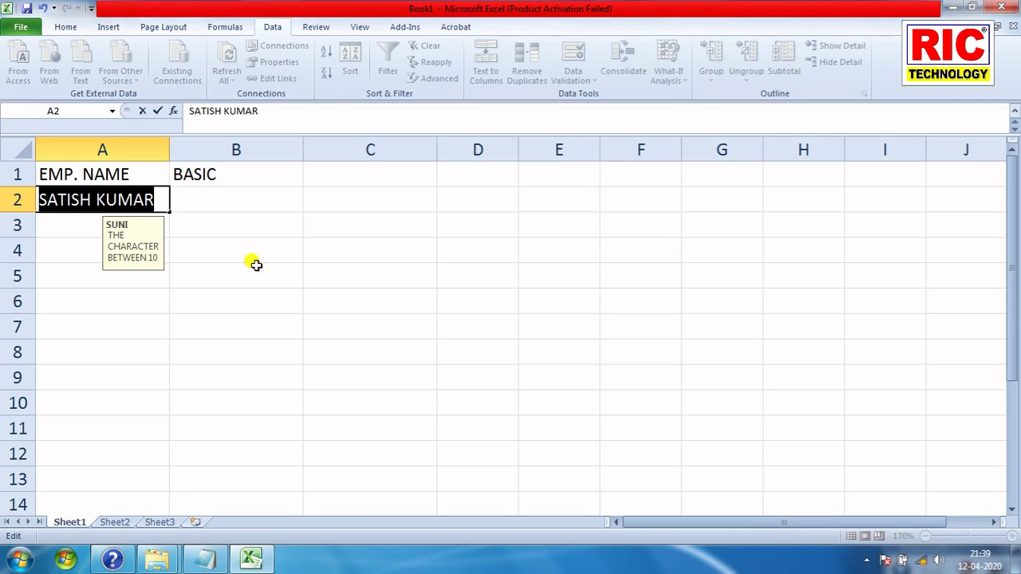
Shorten the rejected name in A2 to 10 characters so it is accepted.
{"action": "left_click", "coordinate": [90, 200]}
{"action": "key", "text": "BackSpace"}
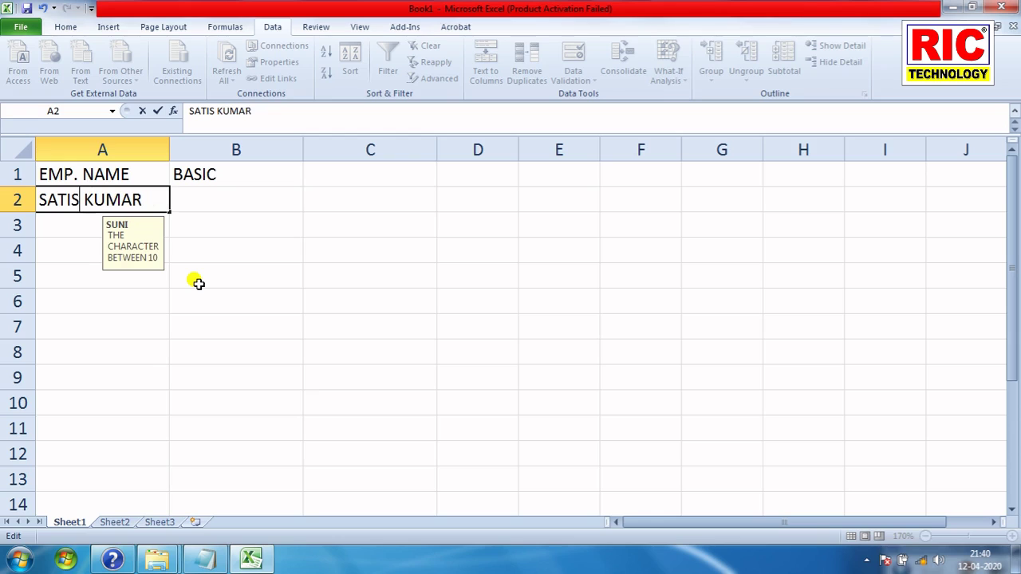
{"action": "key", "text": "Return"}
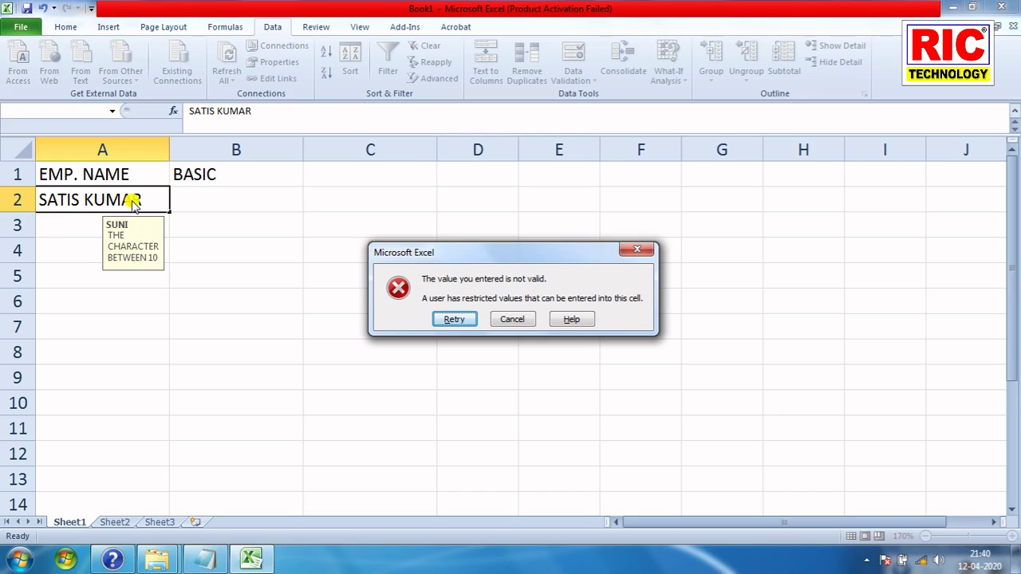
{"action": "left_click", "coordinate": [444, 319]}
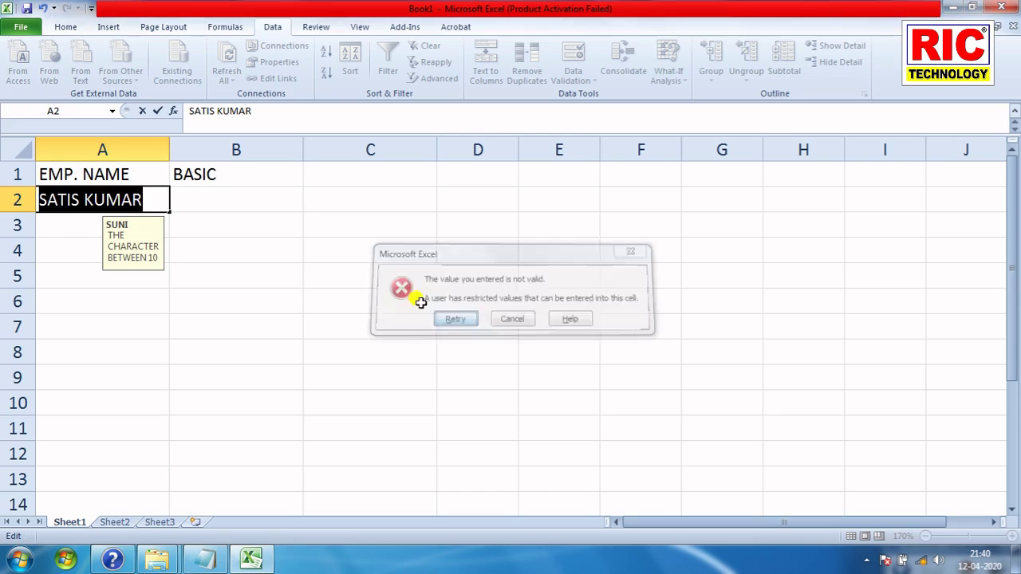
{"action": "left_click", "coordinate": [128, 195]}
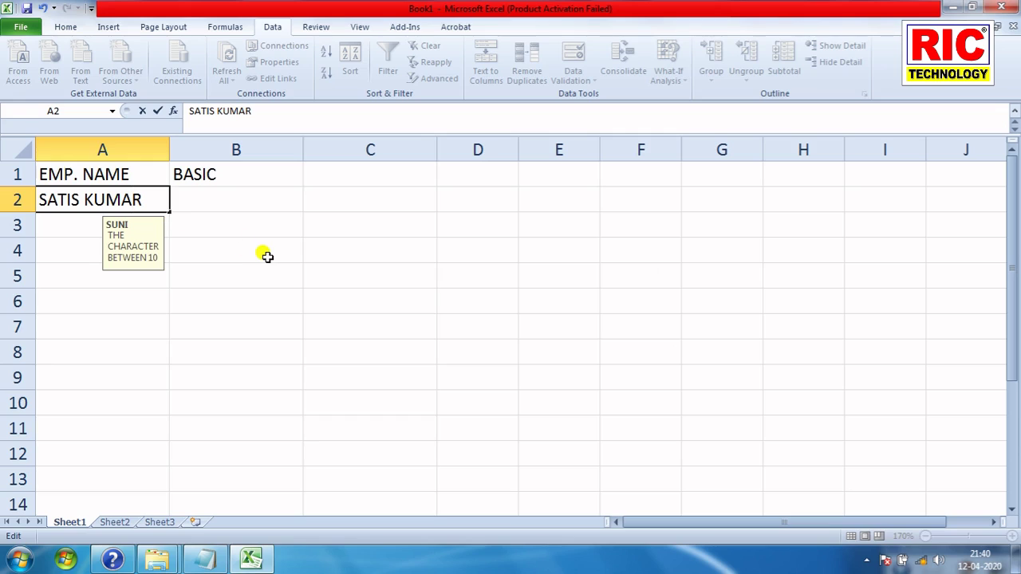
{"action": "key", "text": "BackSpace"}
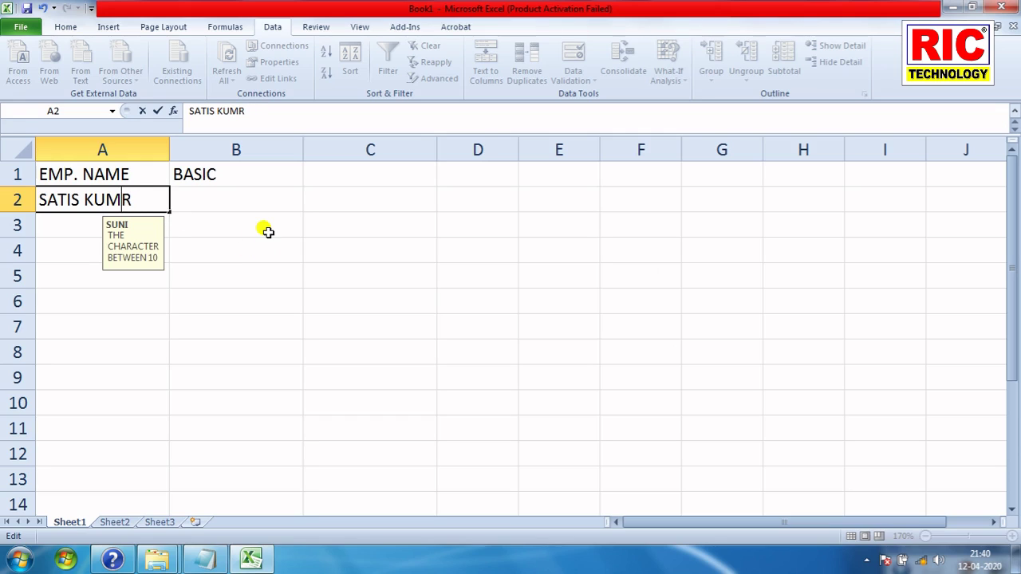
{"action": "key", "text": "Return"}
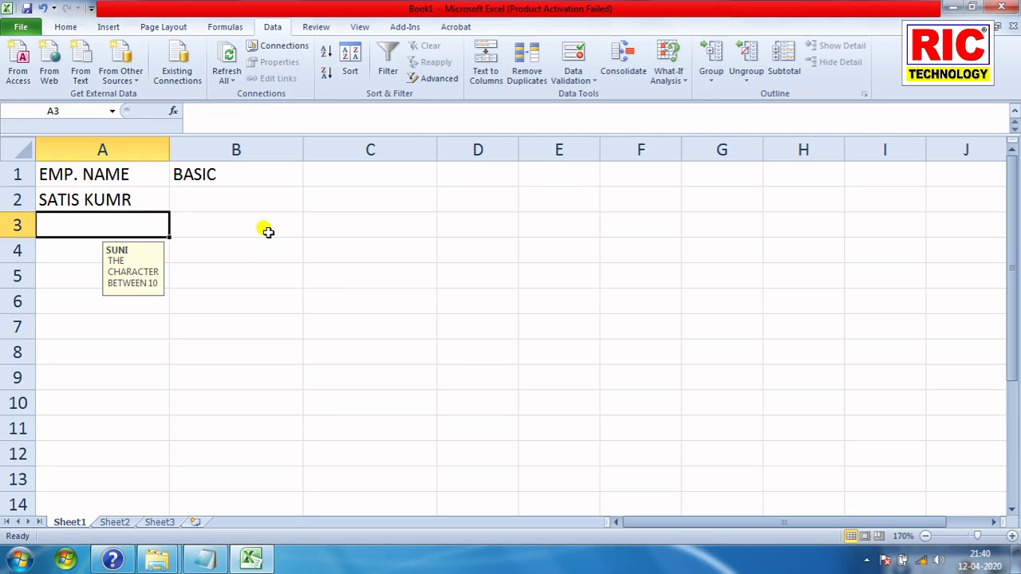
Enter three more employee names in A3 through A5.
{"action": "type", "text": "AJA"}
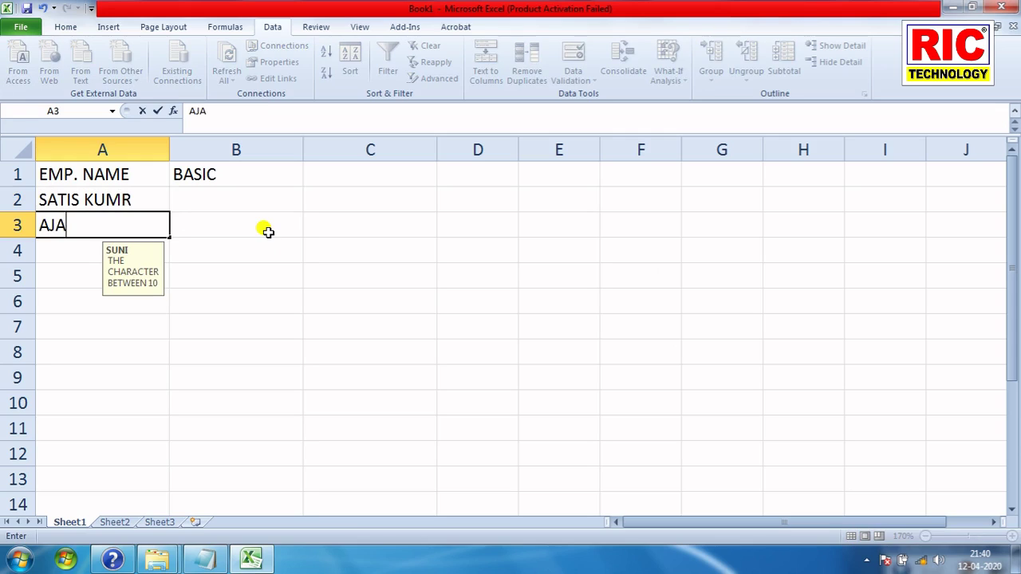
{"action": "type", "text": "YA"}
{"action": "type", "text": " D"}
{"action": "type", "text": "AS"}
{"action": "key", "text": "Return"}
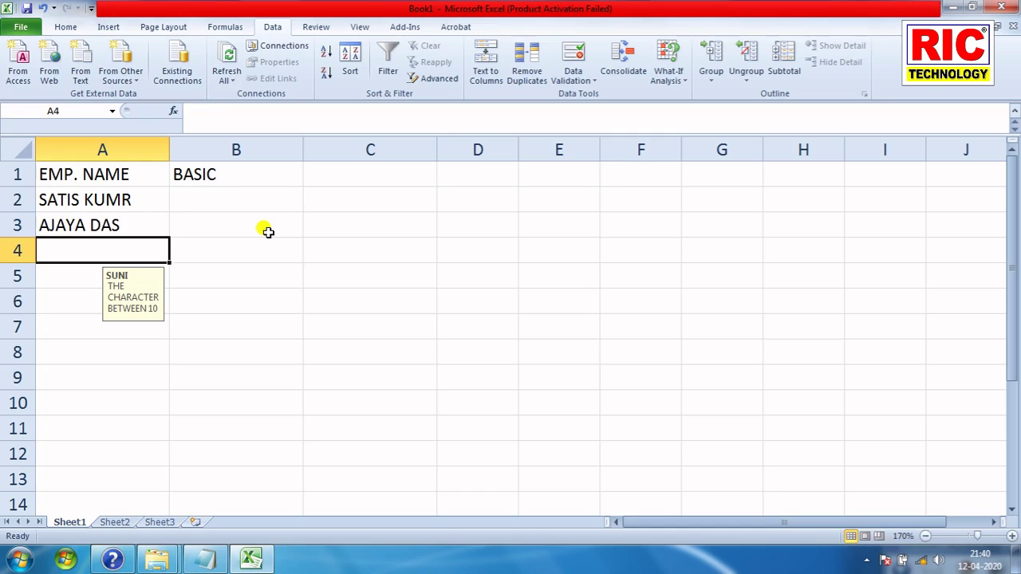
{"action": "type", "text": "SUNI "}
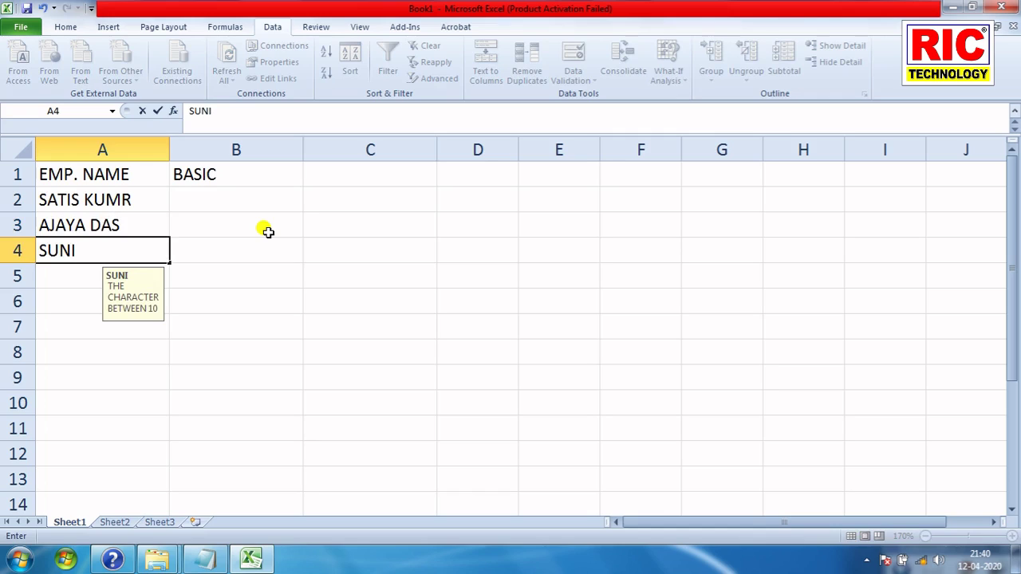
{"action": "type", "text": "S"}
{"action": "type", "text": "AHOO"}
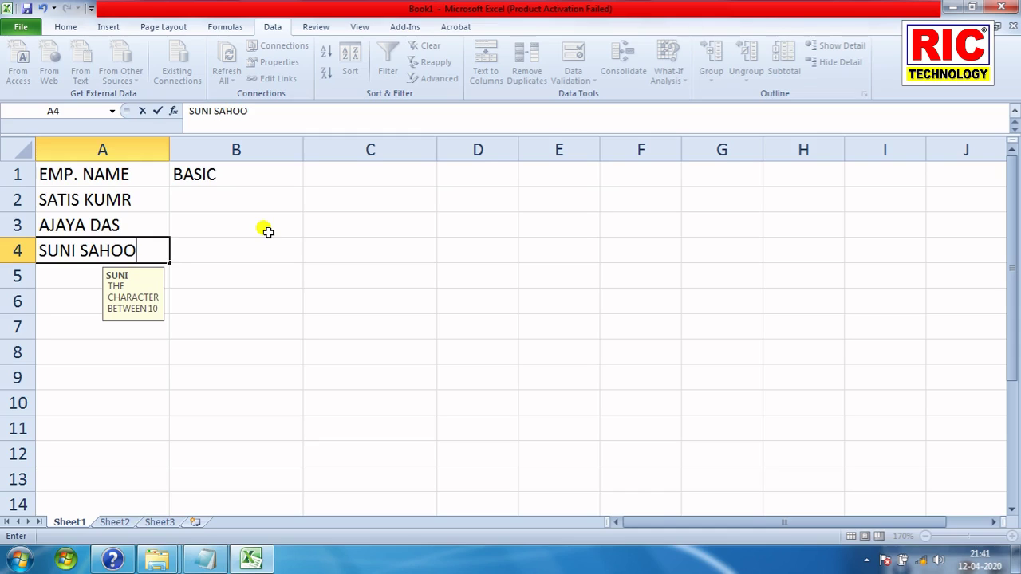
{"action": "key", "text": "Return"}
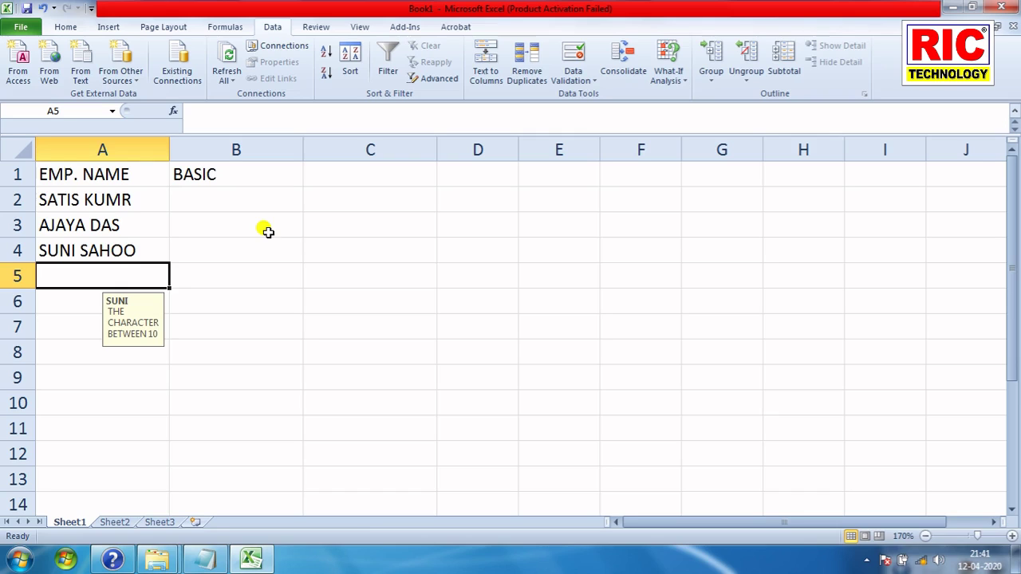
{"action": "type", "text": "A"}
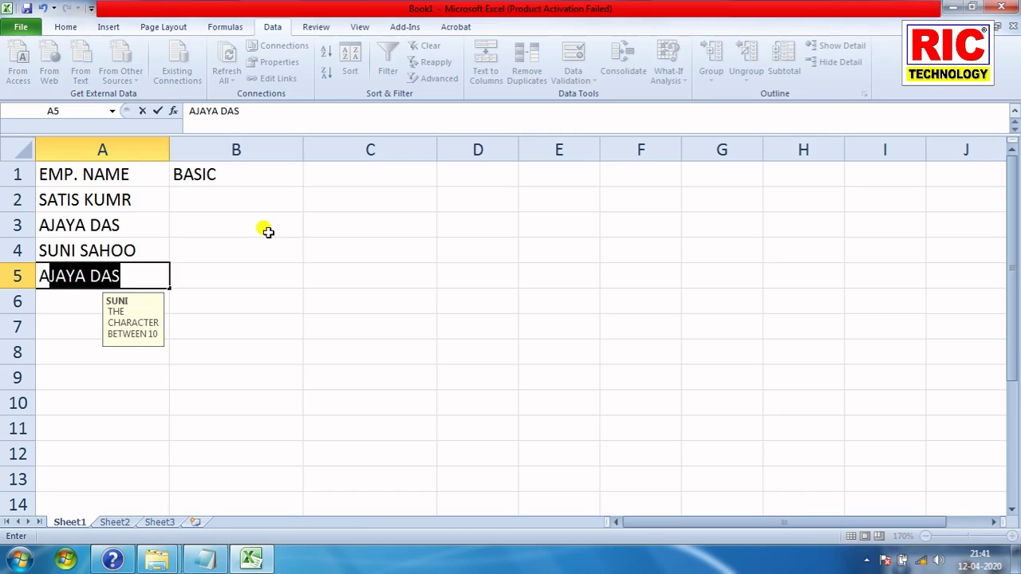
{"action": "type", "text": "SI"}
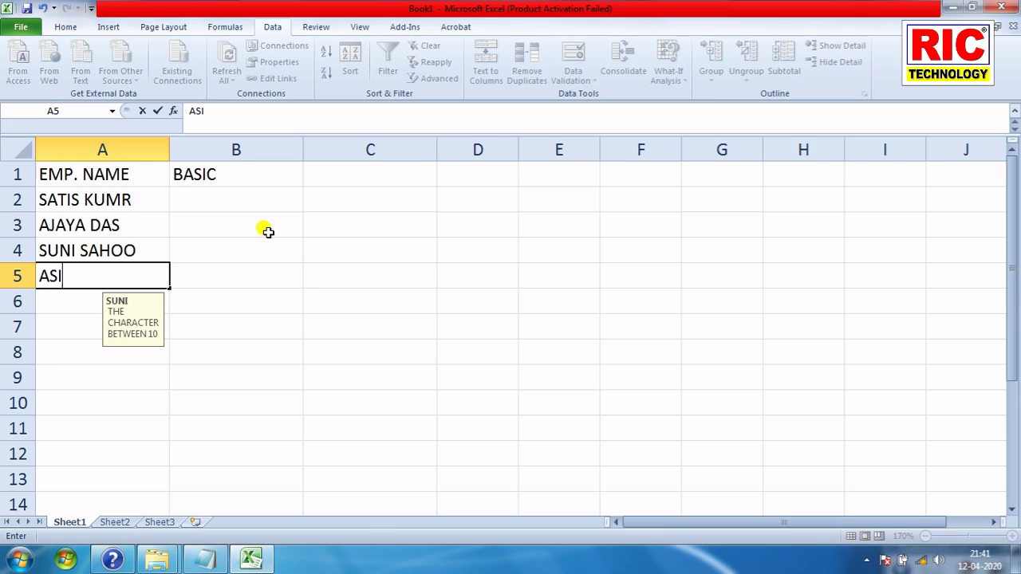
{"action": "type", "text": "T"}
{"action": "type", "text": " DA"}
{"action": "type", "text": "S"}
{"action": "key", "text": "Return"}
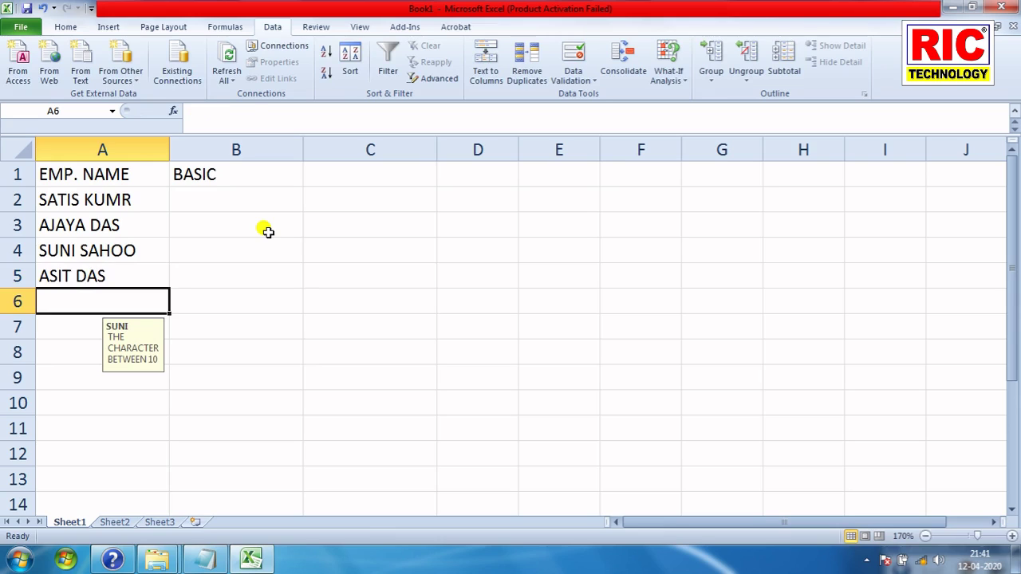
Enter the remaining four short employee names in A6 through A9.
{"action": "type", "text": "SUM"}
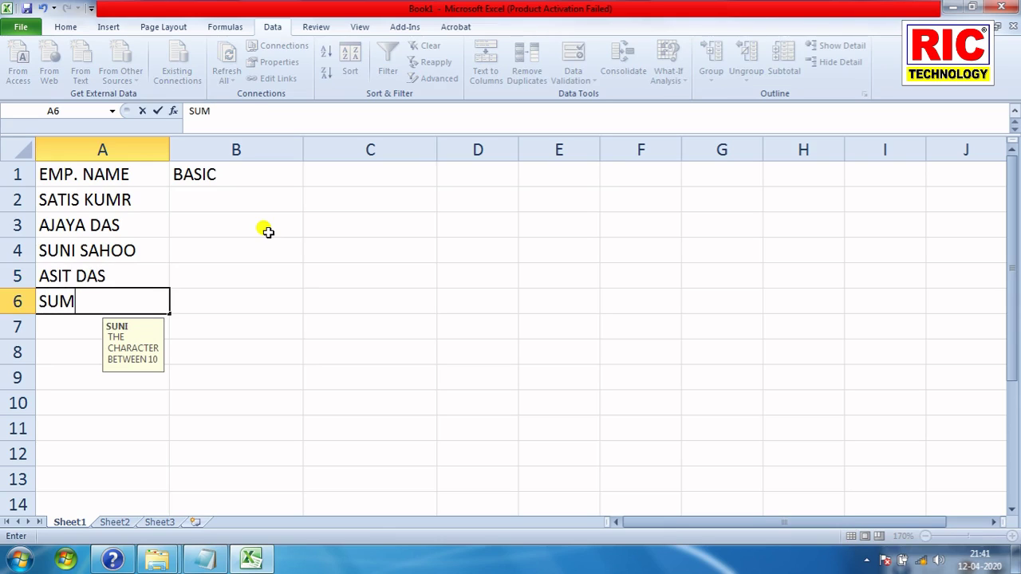
{"action": "type", "text": "A"}
{"action": "type", "text": "N"}
{"action": "key", "text": "Return"}
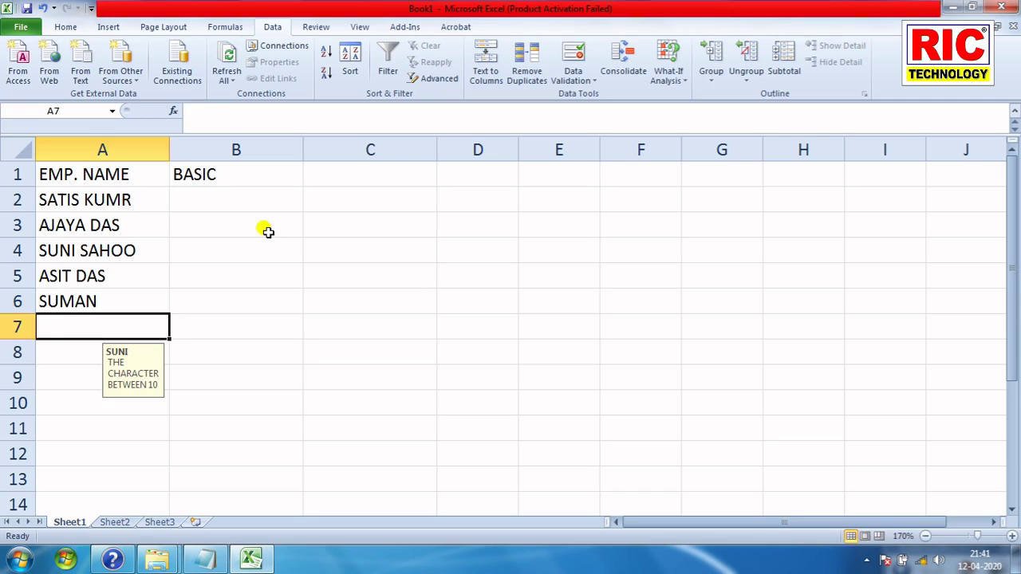
{"action": "type", "text": "ROHIT"}
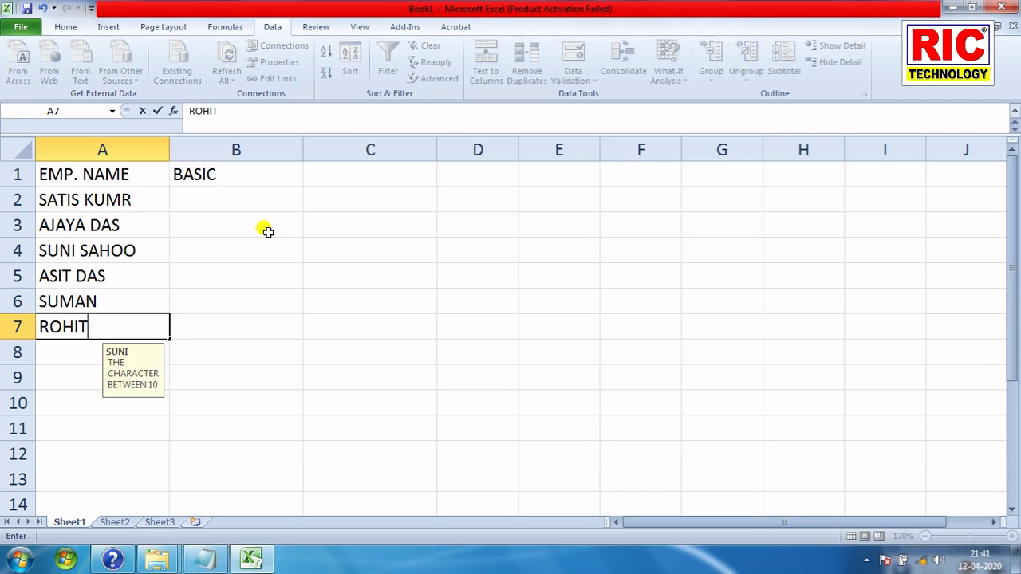
{"action": "key", "text": "Return"}
{"action": "type", "text": "KA"}
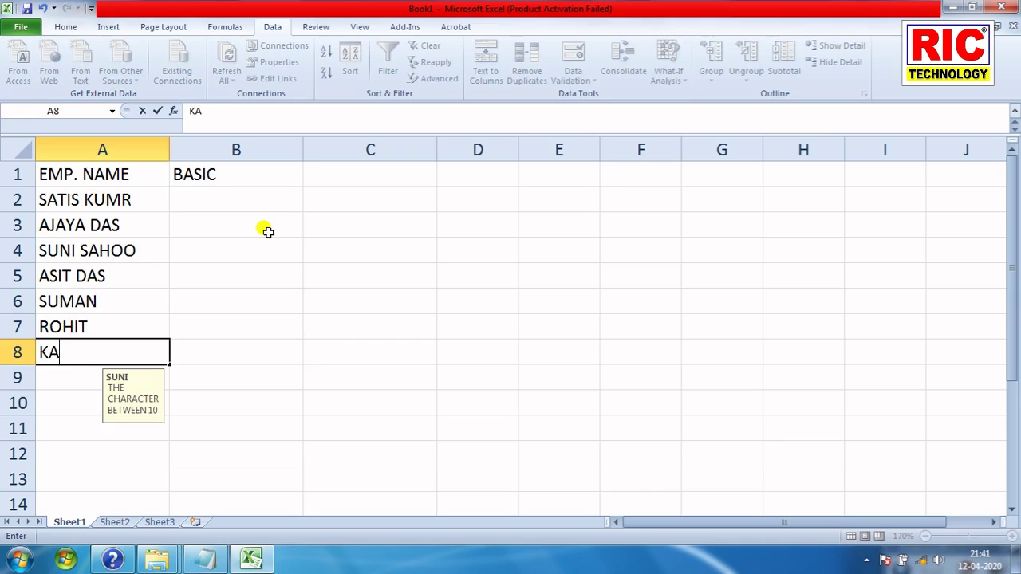
{"action": "type", "text": "USIK"}
{"action": "key", "text": "Return"}
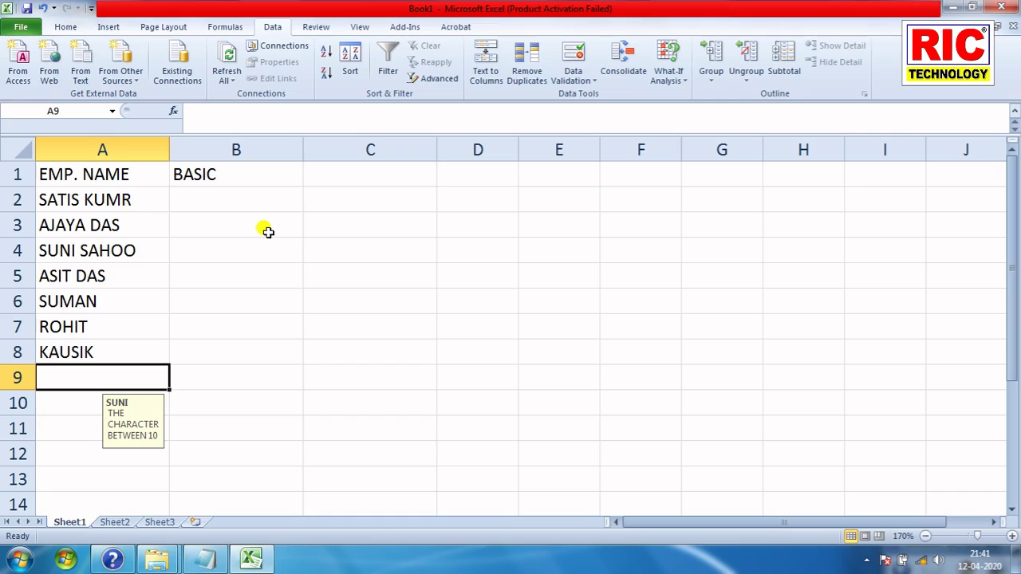
{"action": "type", "text": "DEE"}
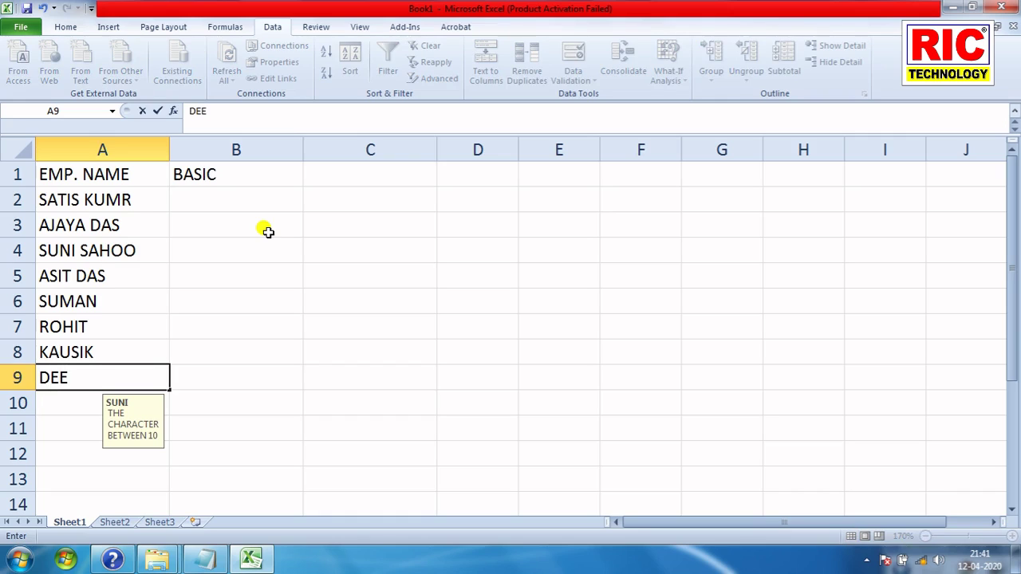
{"action": "type", "text": "PAK"}
{"action": "key", "text": "Return"}
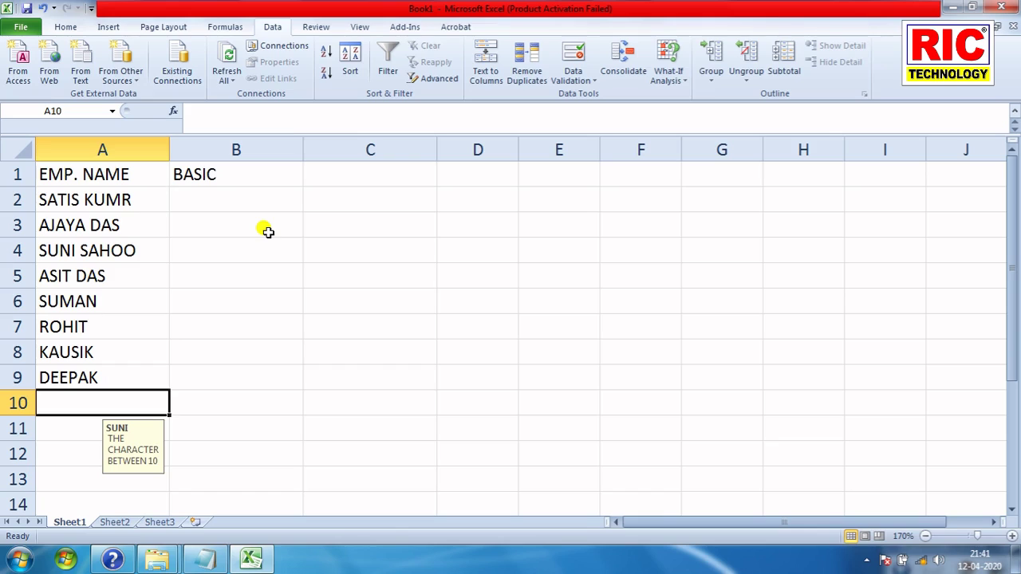
Select B2:B11 under BASIC and open the Data Validation dialog.
{"action": "left_click", "coordinate": [254, 200]}
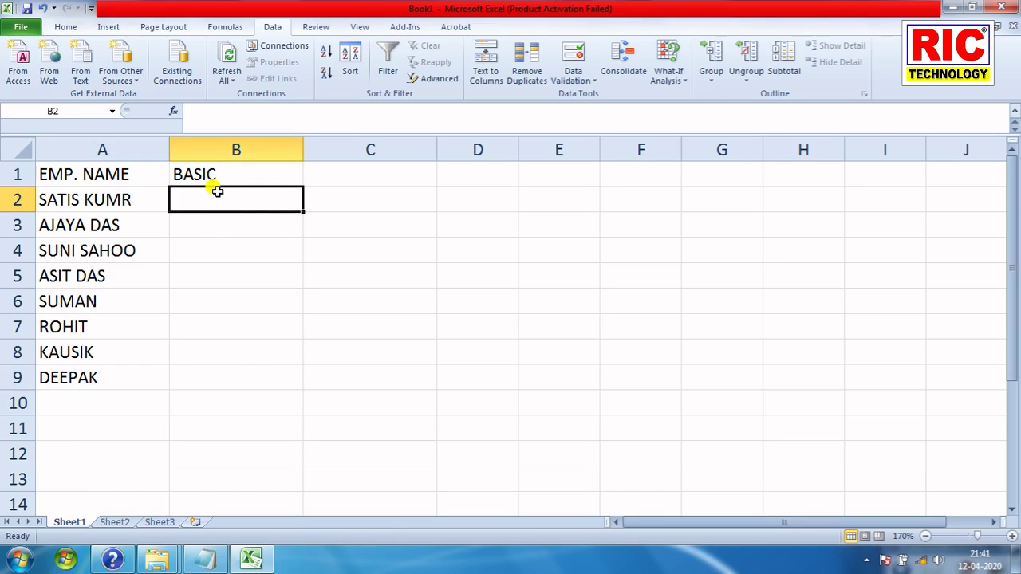
{"action": "left_click_drag", "start_coordinate": [217, 192], "coordinate": [220, 423]}
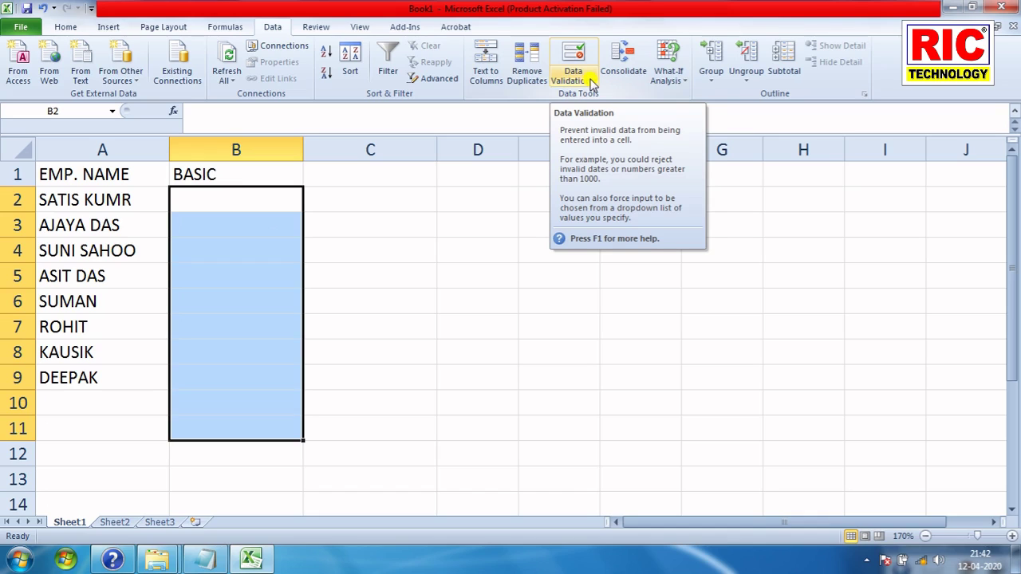
{"action": "left_click", "coordinate": [590, 82]}
{"action": "left_click_drag", "start_coordinate": [239, 200], "coordinate": [222, 418]}
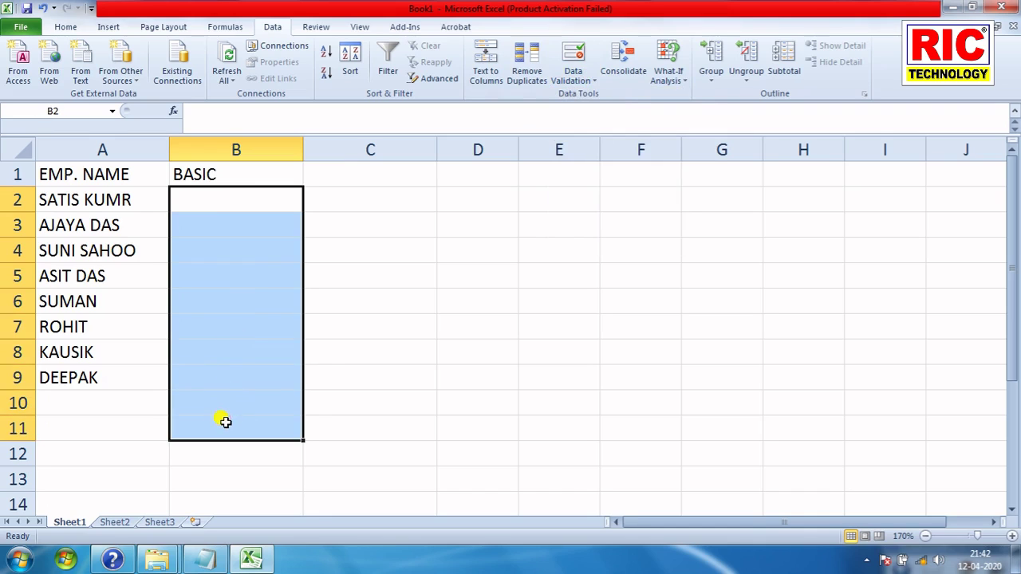
{"action": "left_click", "coordinate": [594, 81]}
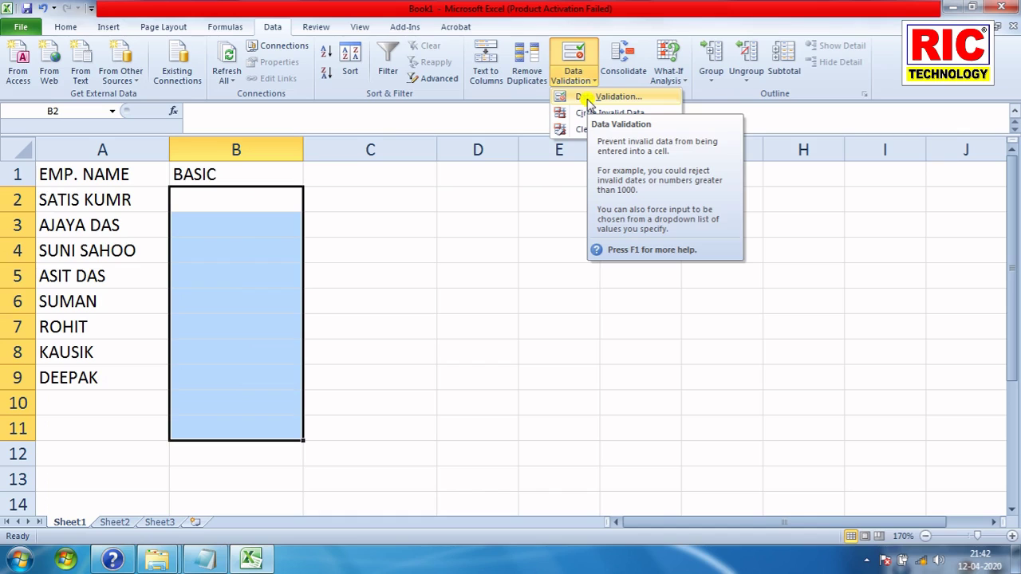
{"action": "left_click", "coordinate": [587, 99]}
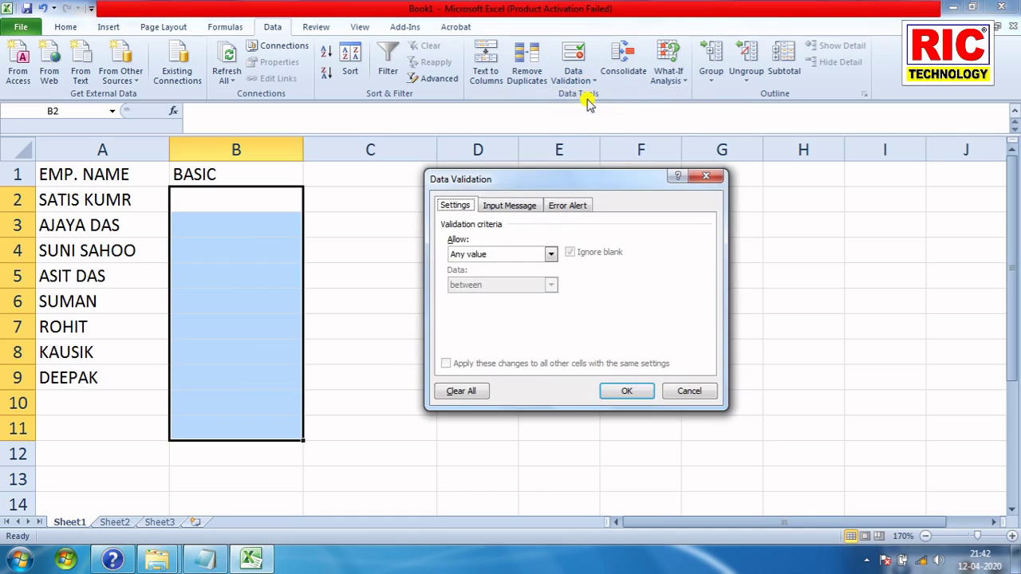
Allow only Decimal values greater than or equal to a minimum of 10000.
{"action": "left_click", "coordinate": [485, 255]}
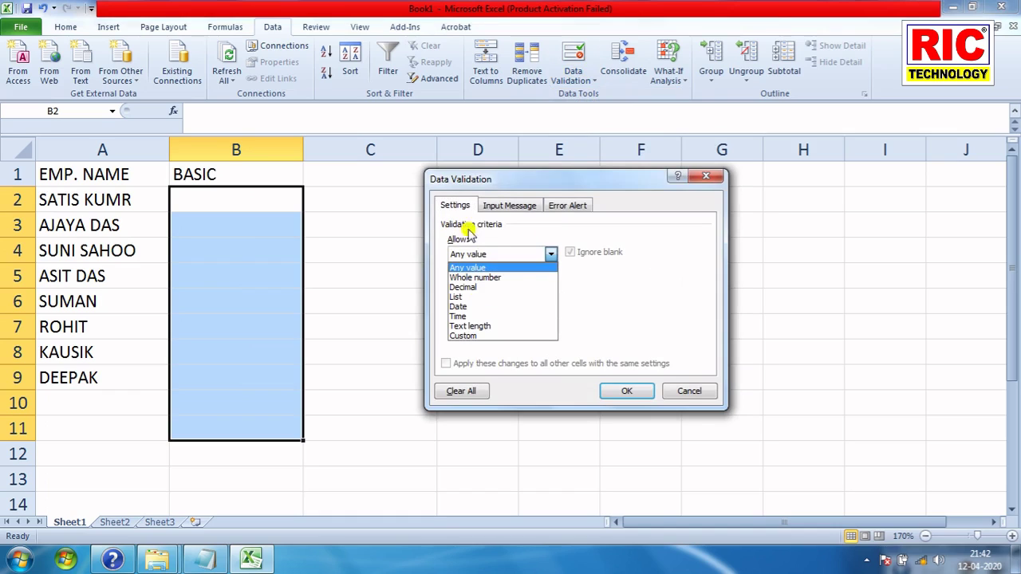
{"action": "left_click", "coordinate": [472, 287]}
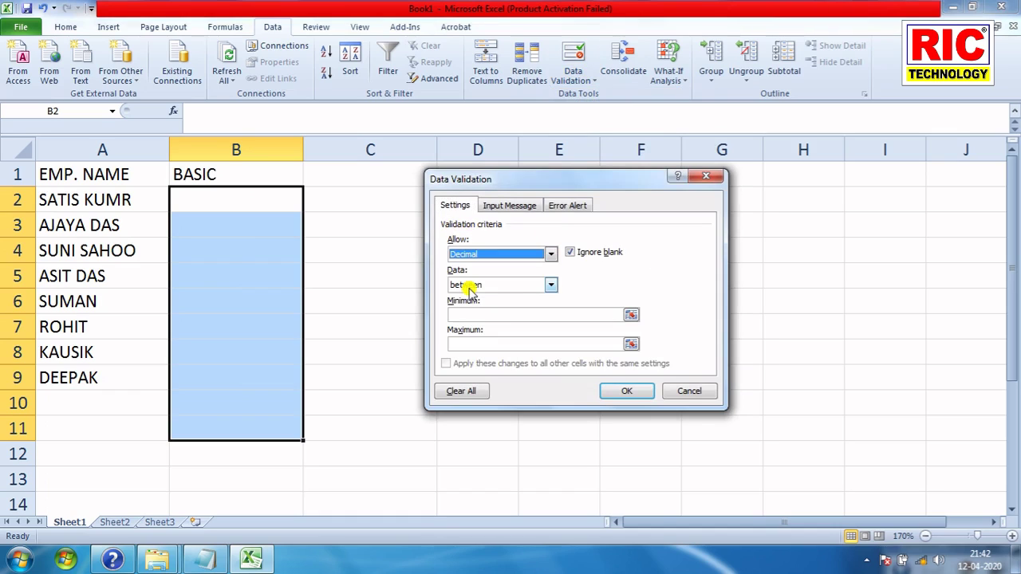
{"action": "left_click", "coordinate": [551, 285]}
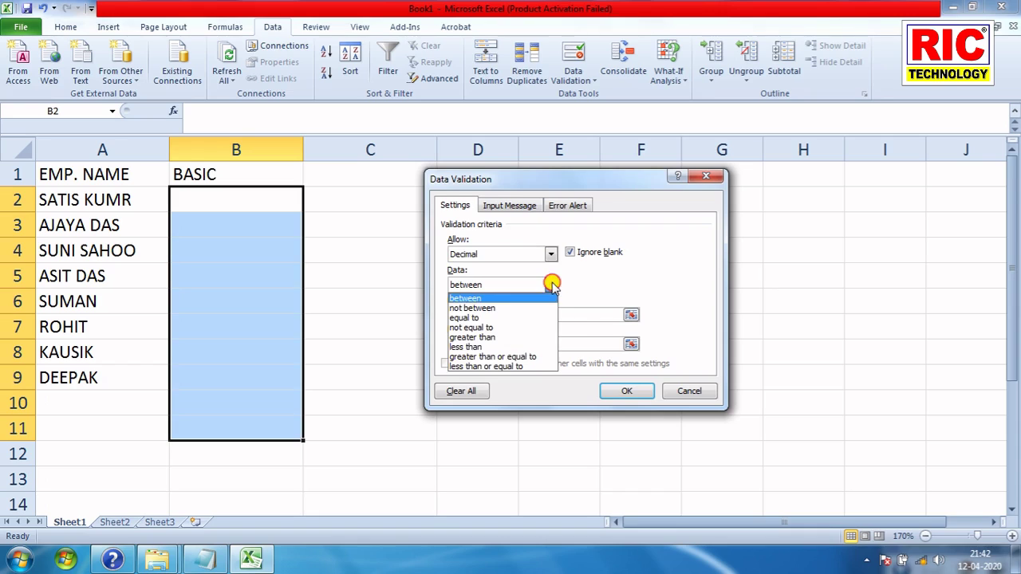
{"action": "left_click", "coordinate": [552, 285]}
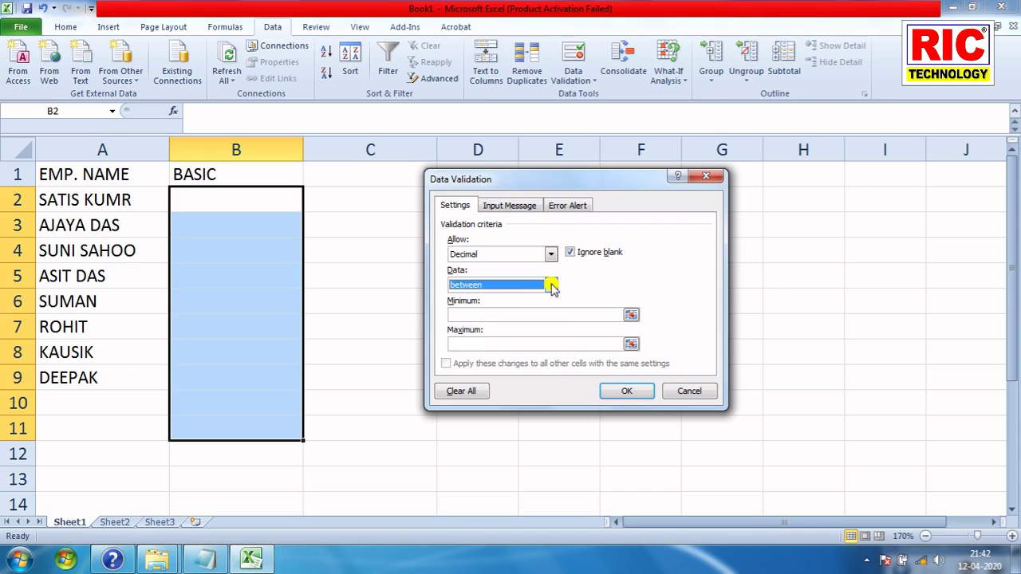
{"action": "left_click", "coordinate": [551, 285]}
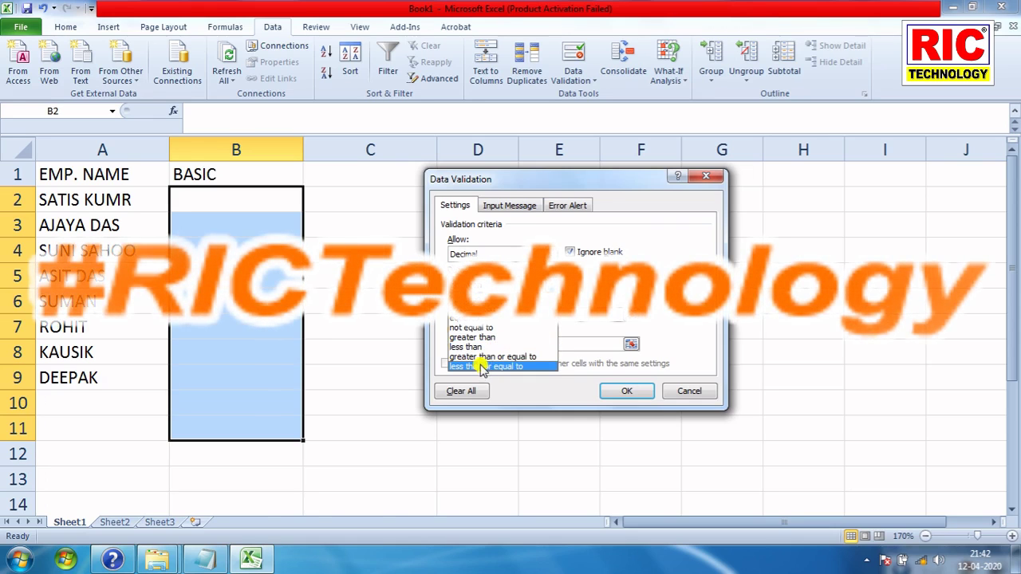
{"action": "left_click", "coordinate": [481, 361]}
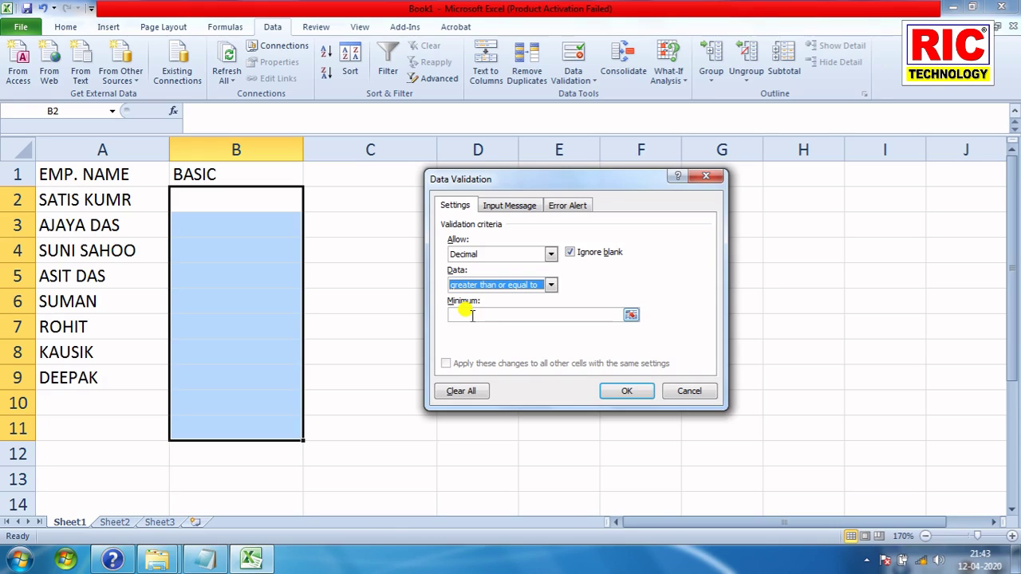
{"action": "left_click", "coordinate": [472, 315]}
{"action": "type", "text": "1"}
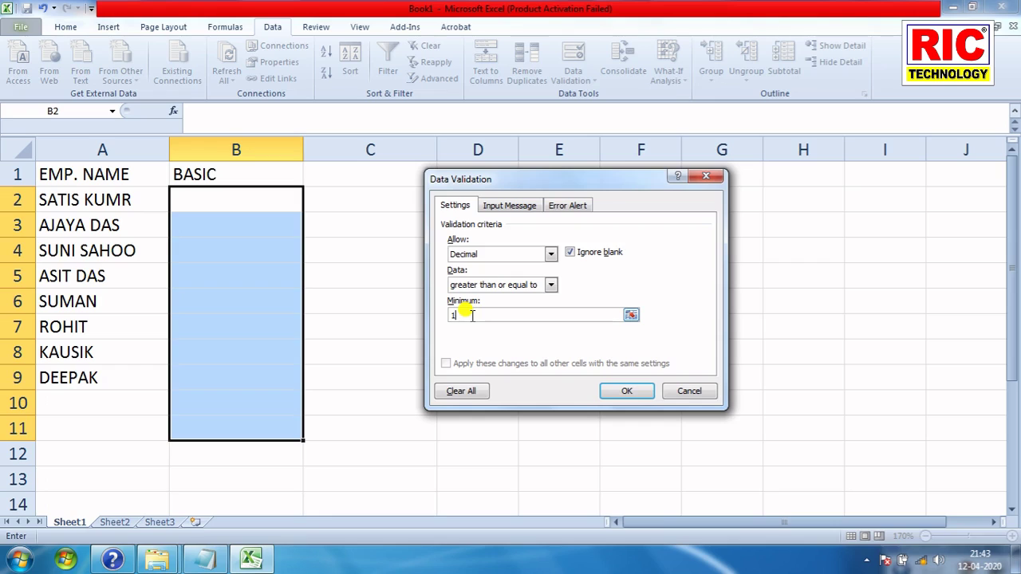
{"action": "type", "text": "0000"}
Give the BASIC cells the input message 'YOU ENTER VALUE >=10000', titled with an employee's name.
{"action": "left_click", "coordinate": [522, 209]}
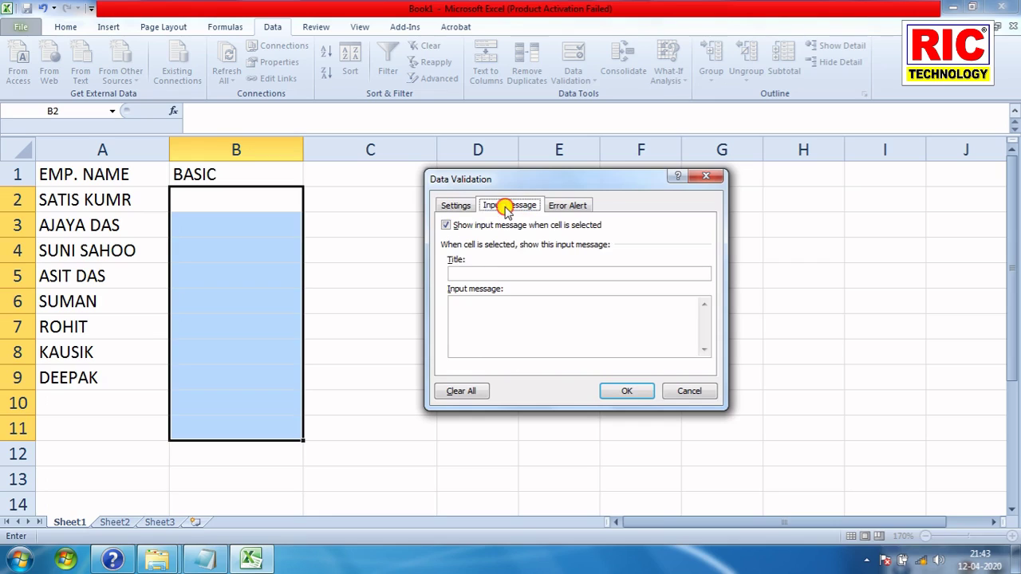
{"action": "left_click", "coordinate": [510, 276]}
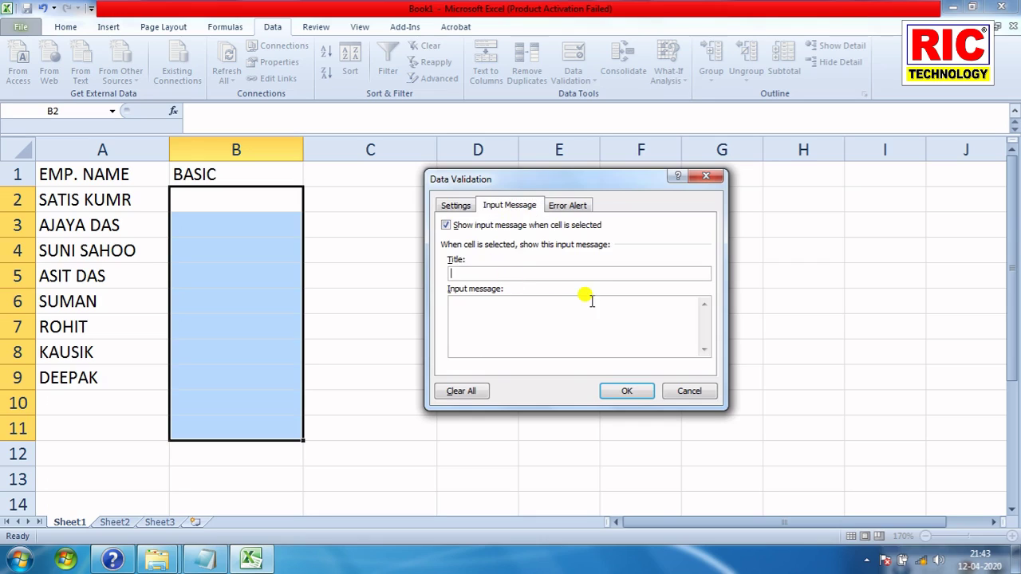
{"action": "type", "text": "SUNI"}
{"action": "left_click", "coordinate": [591, 300]}
{"action": "type", "text": "YOU "}
{"action": "type", "text": "ENT"}
{"action": "type", "text": "ER "}
{"action": "type", "text": "VAL"}
{"action": "type", "text": "UE "}
{"action": "type", "text": ">="}
{"action": "type", "text": "10000"}
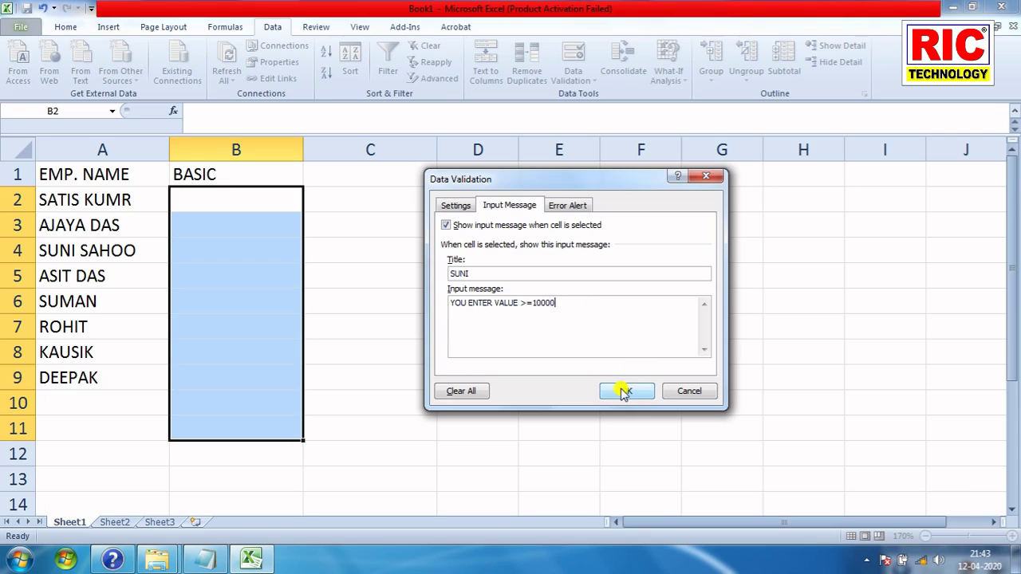
{"action": "left_click", "coordinate": [560, 205]}
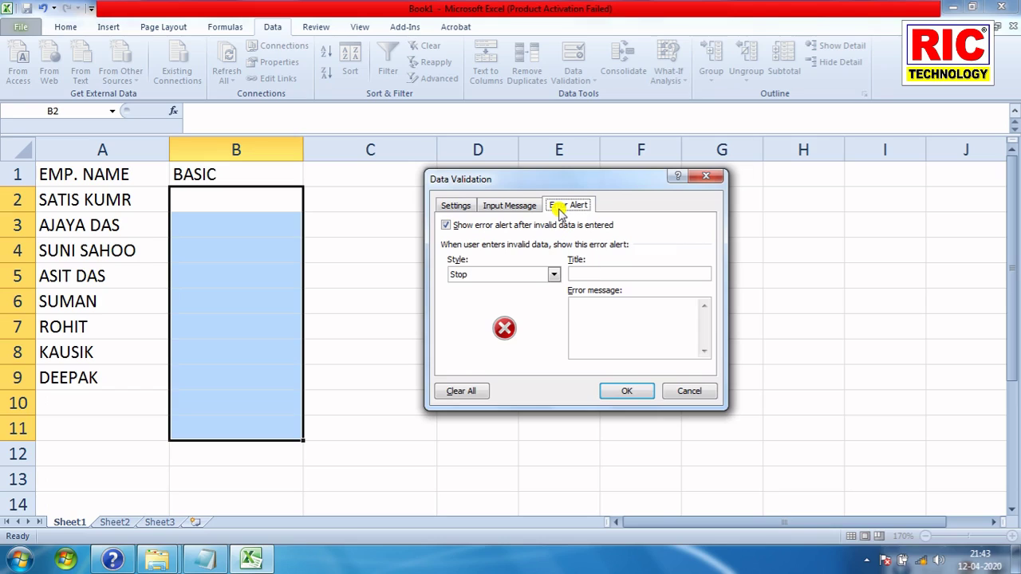
Add an error alert titled 'RIC TECHNOLOGY' reading 'U ENTER WRONG NO' and apply the validation.
{"action": "left_click", "coordinate": [589, 271]}
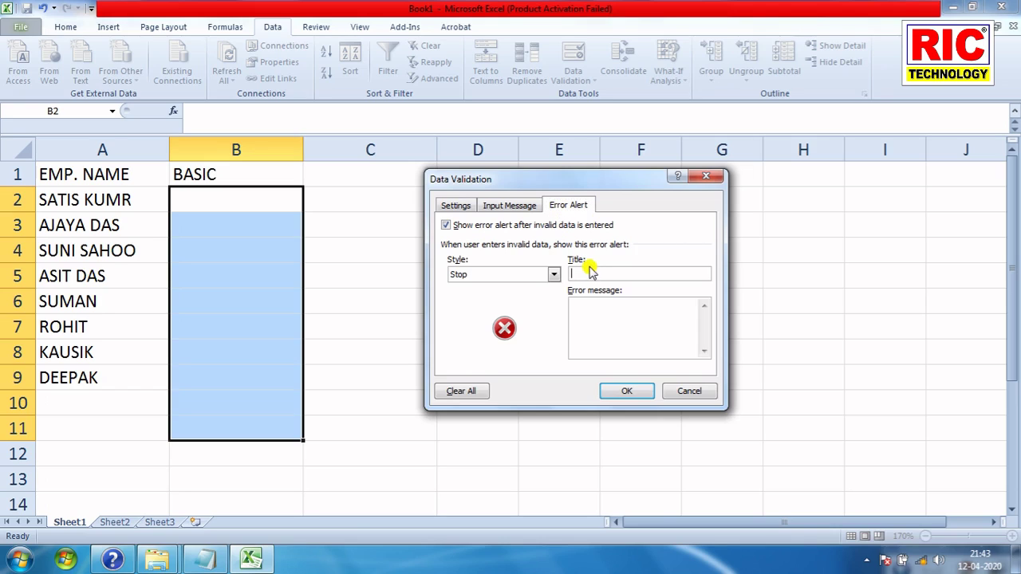
{"action": "type", "text": "RI"}
{"action": "type", "text": "C TECH"}
{"action": "type", "text": "NOLOG"}
{"action": "type", "text": "Y"}
{"action": "left_click", "coordinate": [599, 313]}
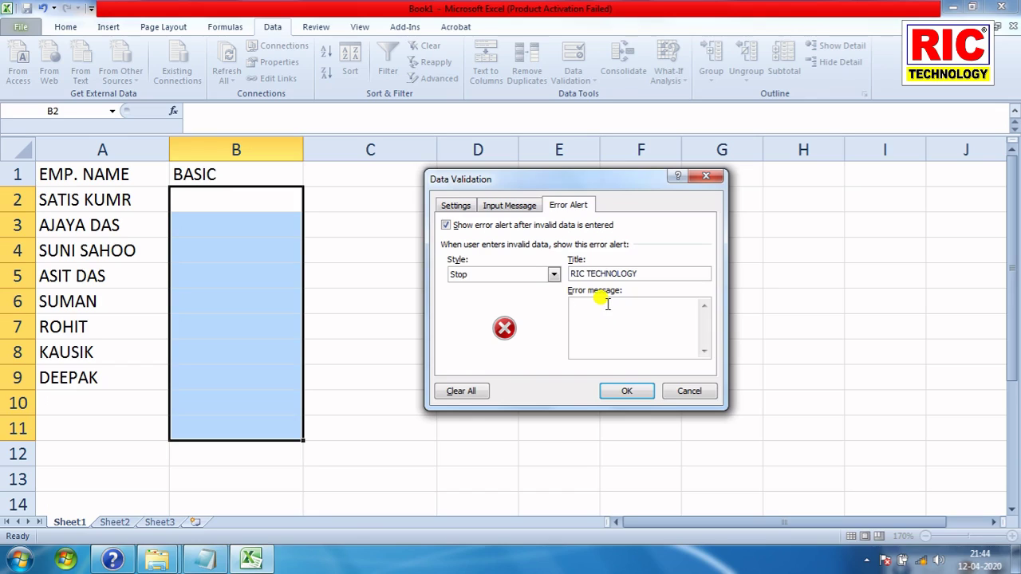
{"action": "type", "text": "U E"}
{"action": "type", "text": "N"}
{"action": "type", "text": "TER"}
{"action": "type", "text": " WR"}
{"action": "type", "text": "ONG "}
{"action": "type", "text": "N"}
{"action": "type", "text": "O"}
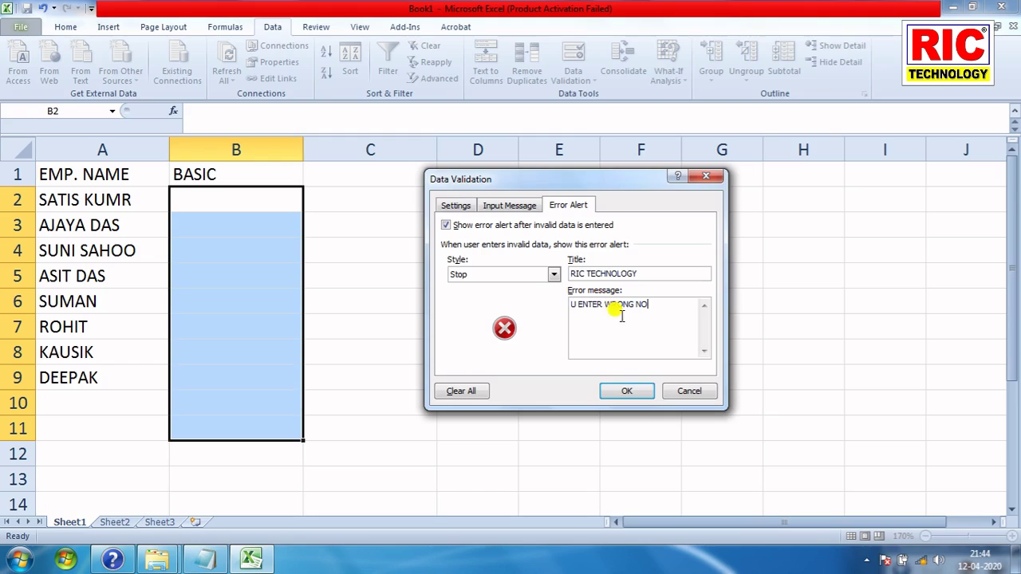
{"action": "left_click", "coordinate": [563, 204]}
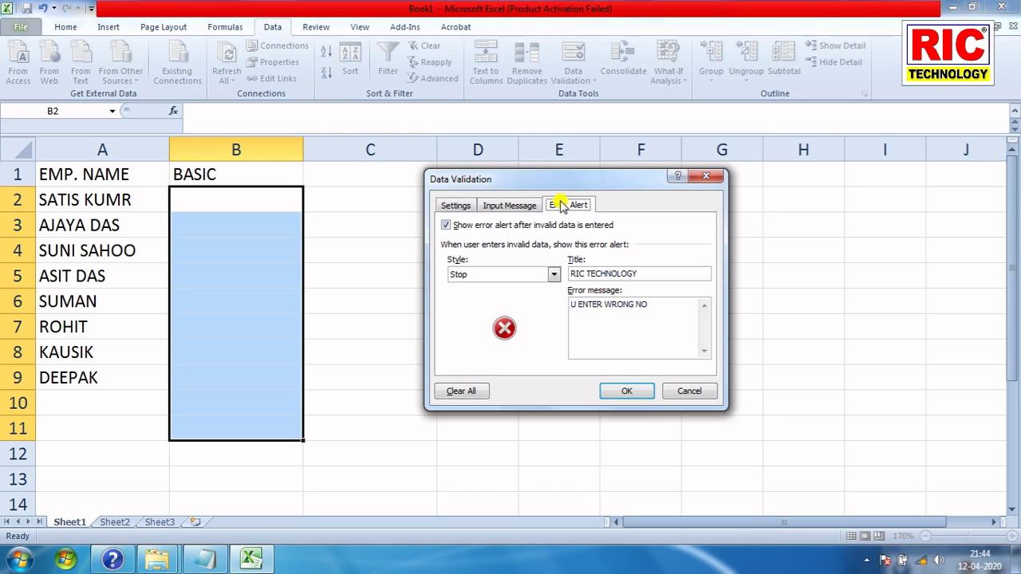
{"action": "left_click", "coordinate": [501, 205]}
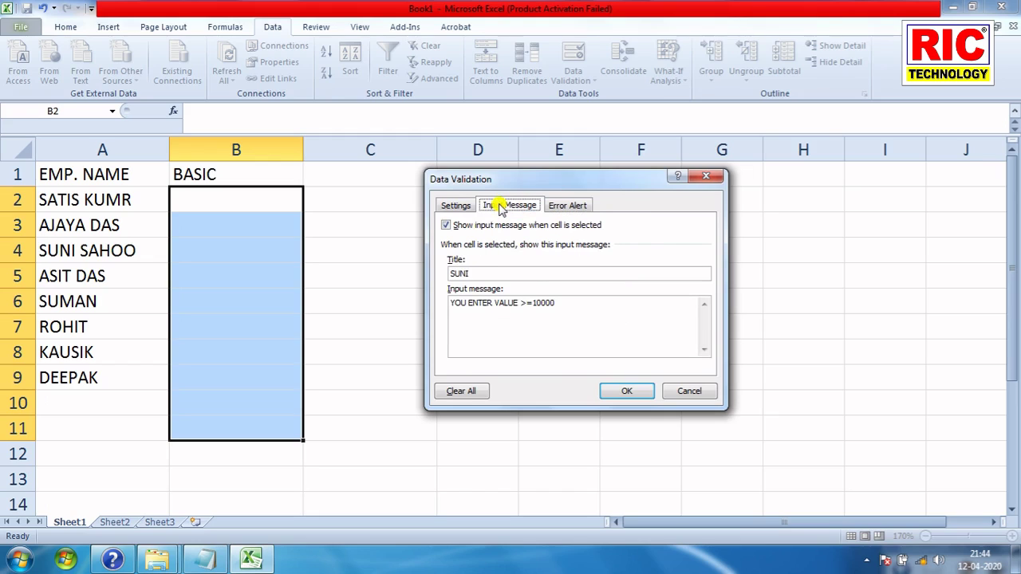
{"action": "left_click", "coordinate": [450, 207]}
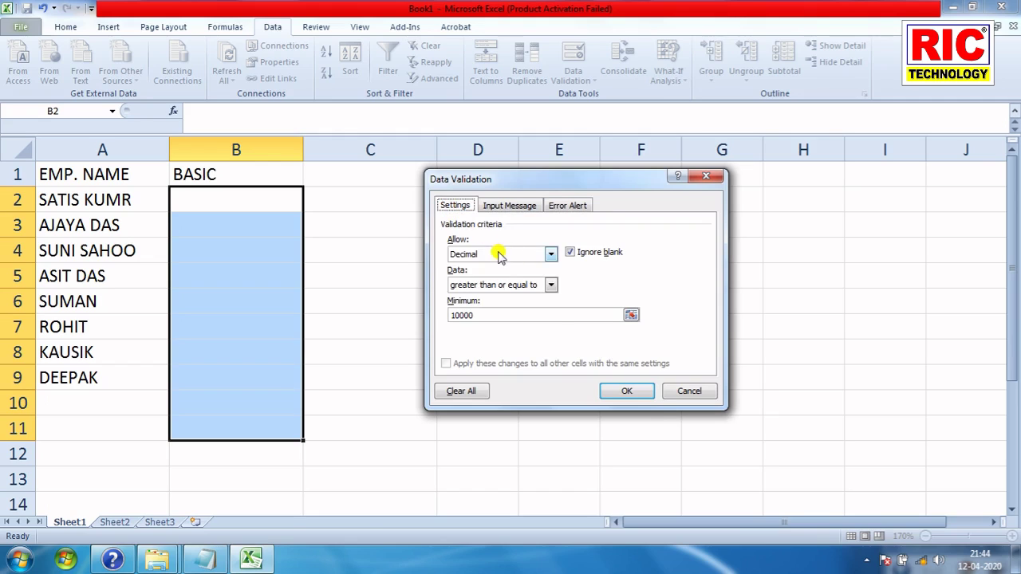
{"action": "left_click", "coordinate": [616, 389]}
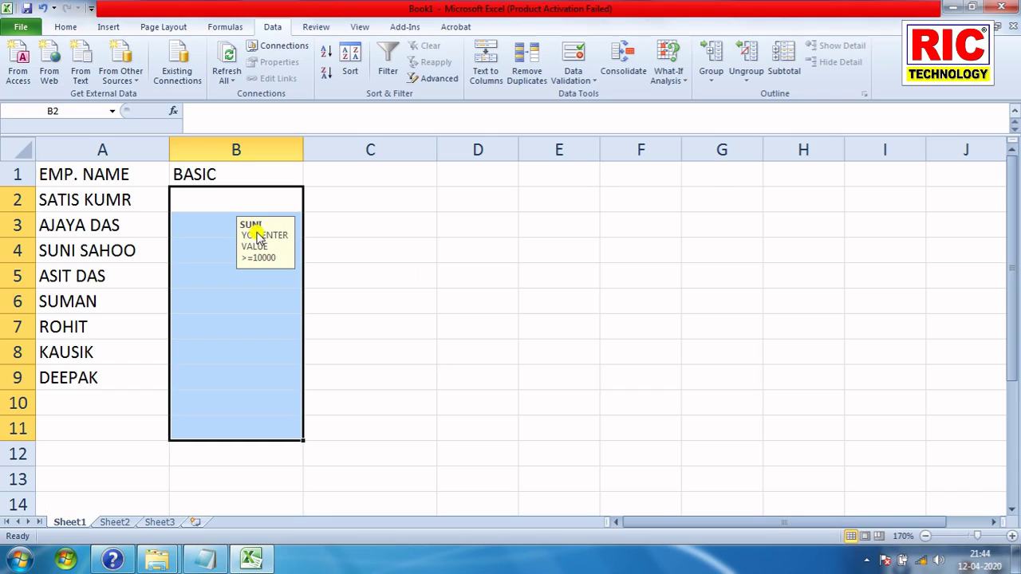
Move through the BASIC column cells to check that the input prompt appears.
{"action": "left_click", "coordinate": [252, 202]}
{"action": "left_click", "coordinate": [220, 215]}
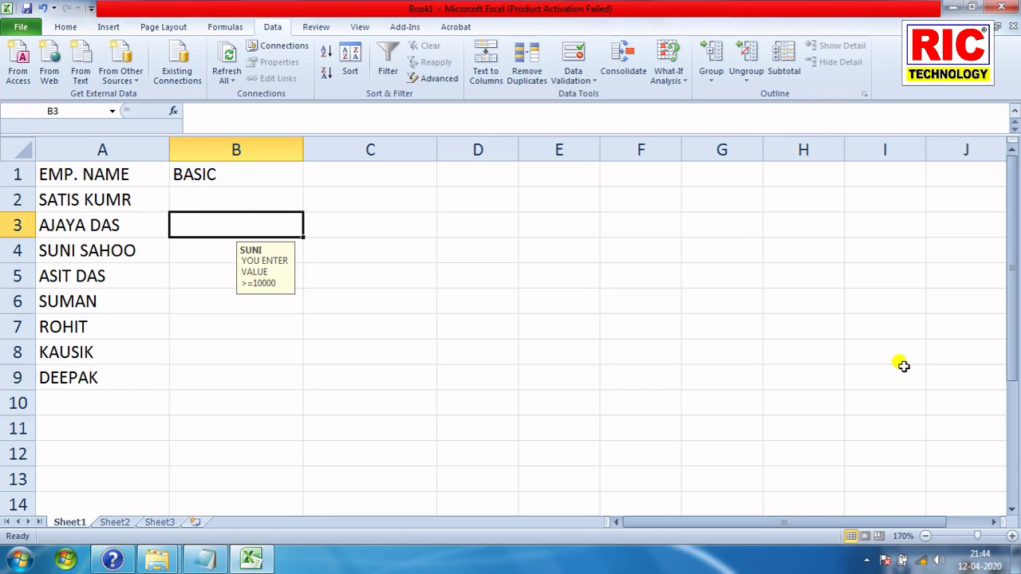
{"action": "key", "text": "Down"}
{"action": "key", "text": "Down"}
{"action": "key", "text": "Down"}
{"action": "key", "text": "Down"}
{"action": "key", "text": "Down"}
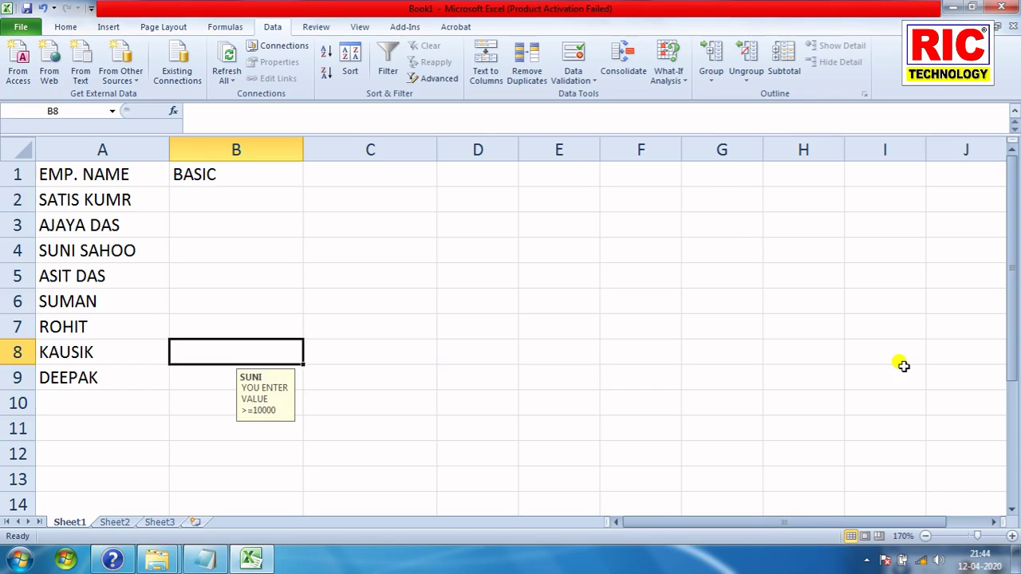
{"action": "key", "text": "Down"}
{"action": "key", "text": "Down"}
{"action": "key", "text": "Down"}
{"action": "key", "text": "Down"}
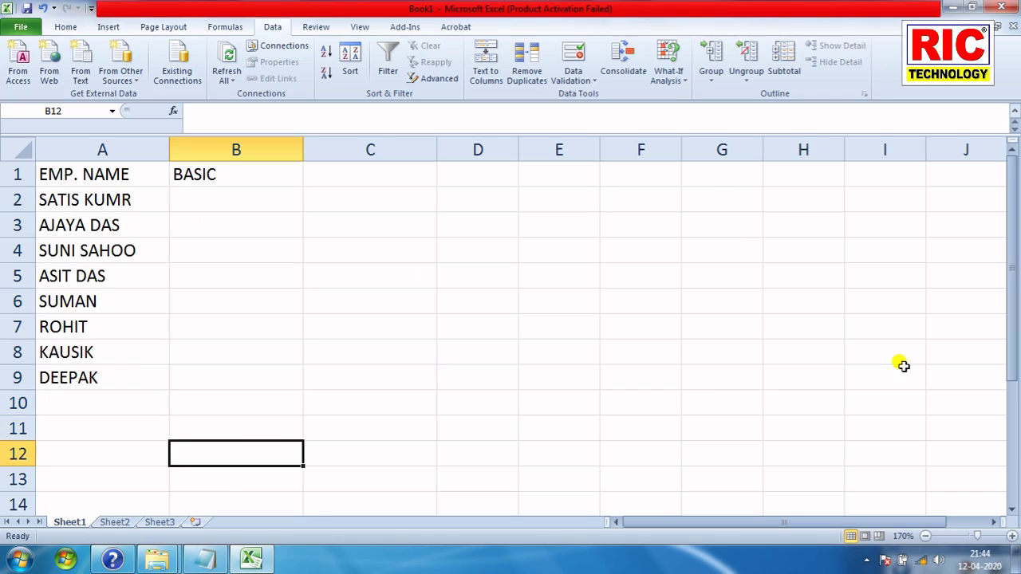
{"action": "key", "text": "Up"}
{"action": "key", "text": "Up"}
{"action": "key", "text": "Up"}
{"action": "key", "text": "Up"}
{"action": "key", "text": "Up"}
{"action": "key", "text": "Up"}
{"action": "key", "text": "Up"}
{"action": "key", "text": "Up"}
{"action": "key", "text": "Up"}
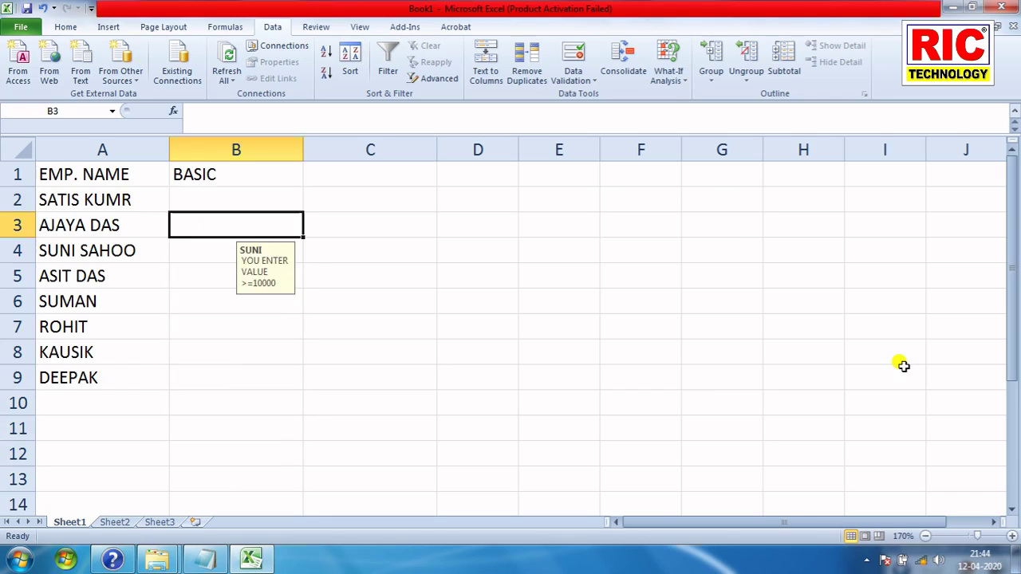
{"action": "key", "text": "Up"}
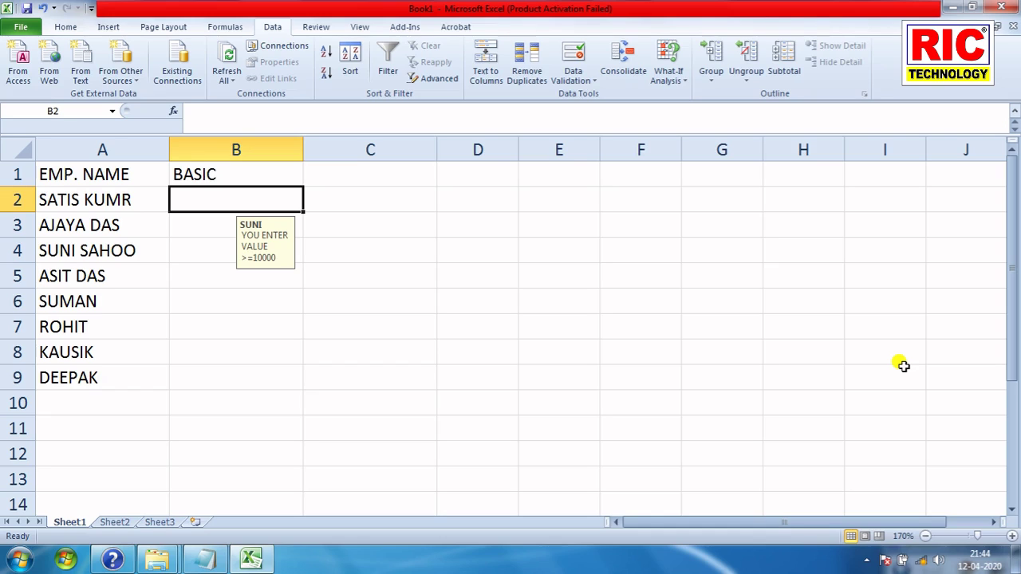
Enter BASIC values 12000, 45000, 650000 and 1050000 in B2 to B5.
{"action": "type", "text": "12000"}
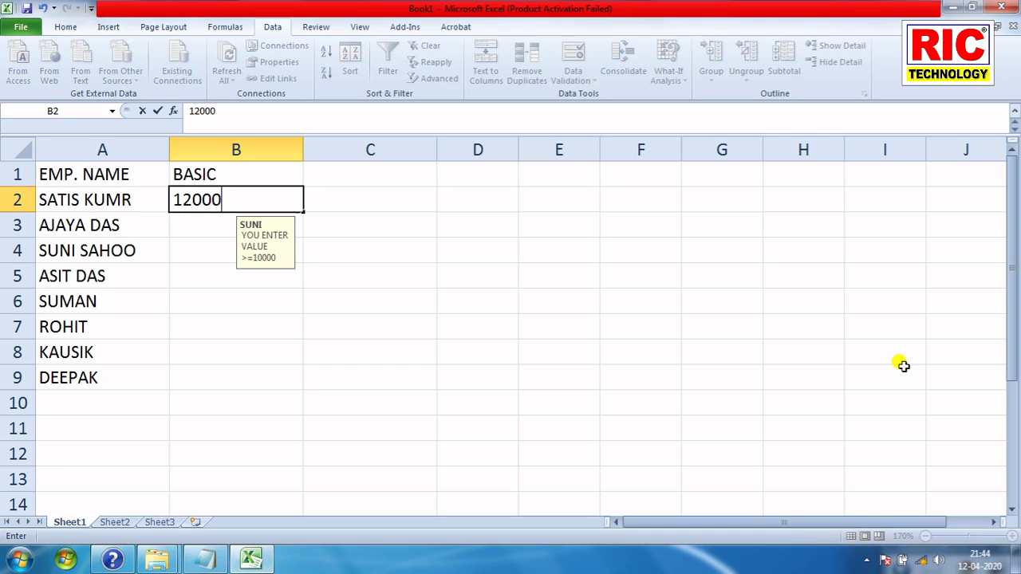
{"action": "key", "text": "Return"}
{"action": "type", "text": "45000"}
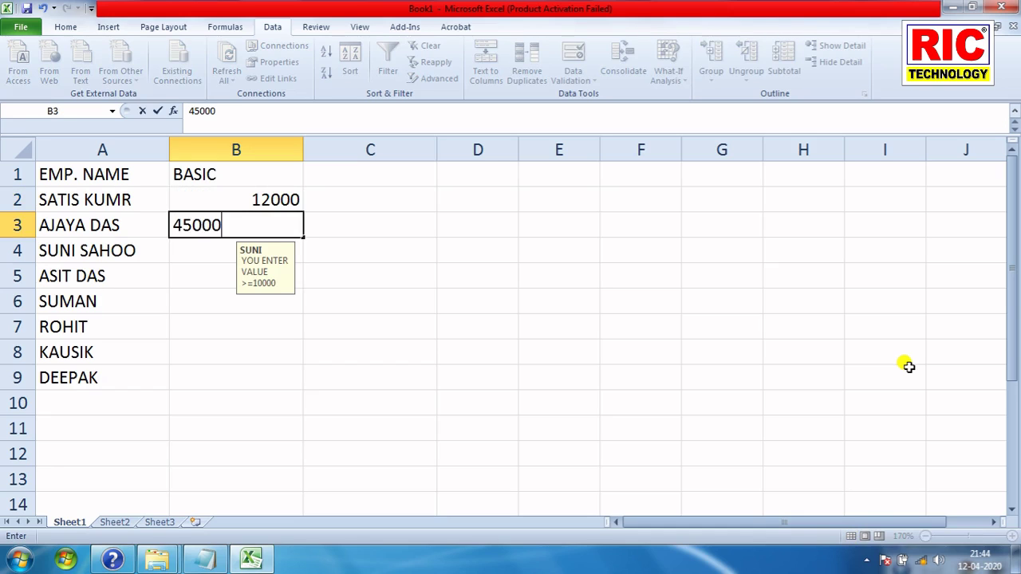
{"action": "key", "text": "Return"}
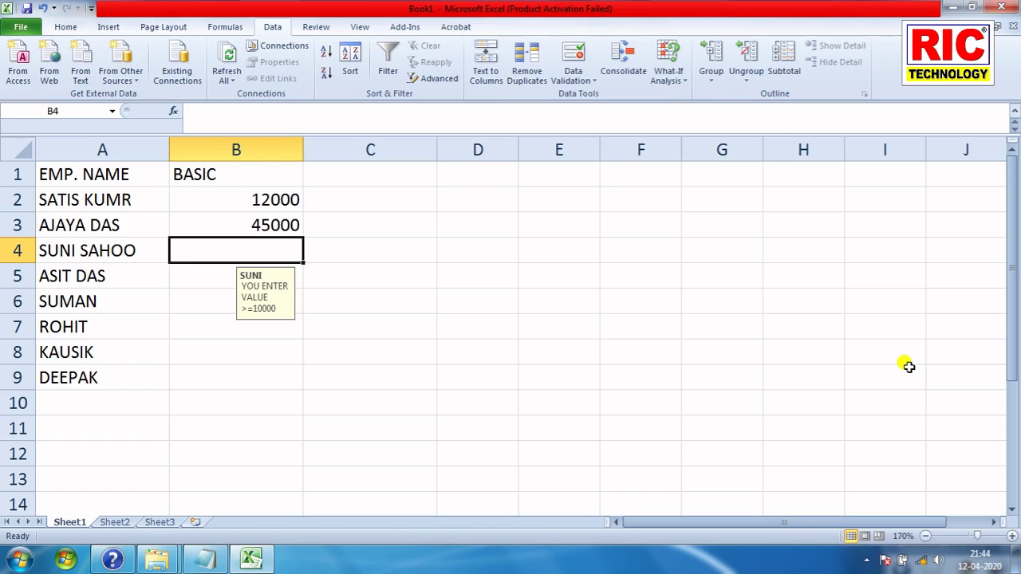
{"action": "type", "text": "6500000"}
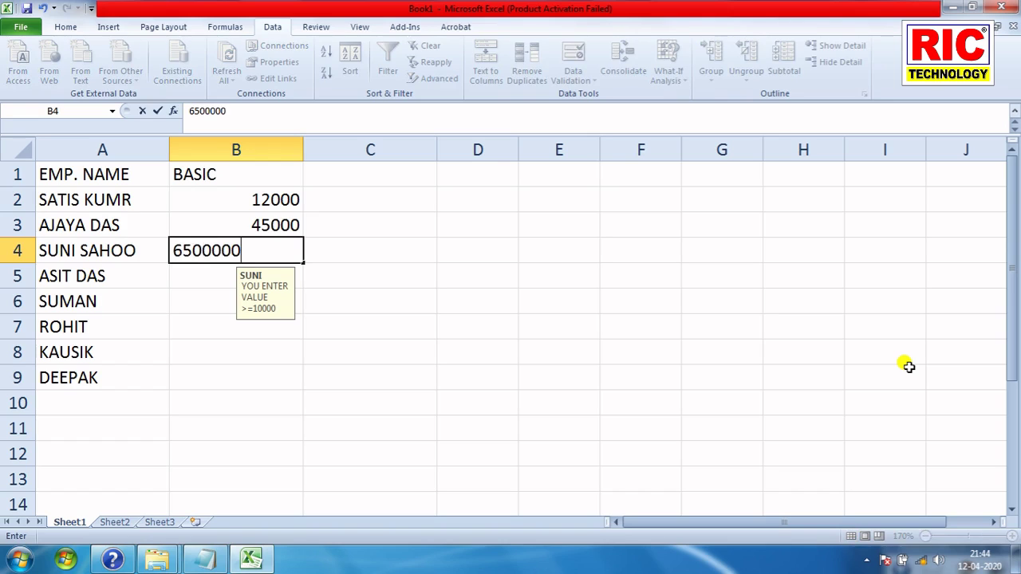
{"action": "key", "text": "BackSpace"}
{"action": "key", "text": "Return"}
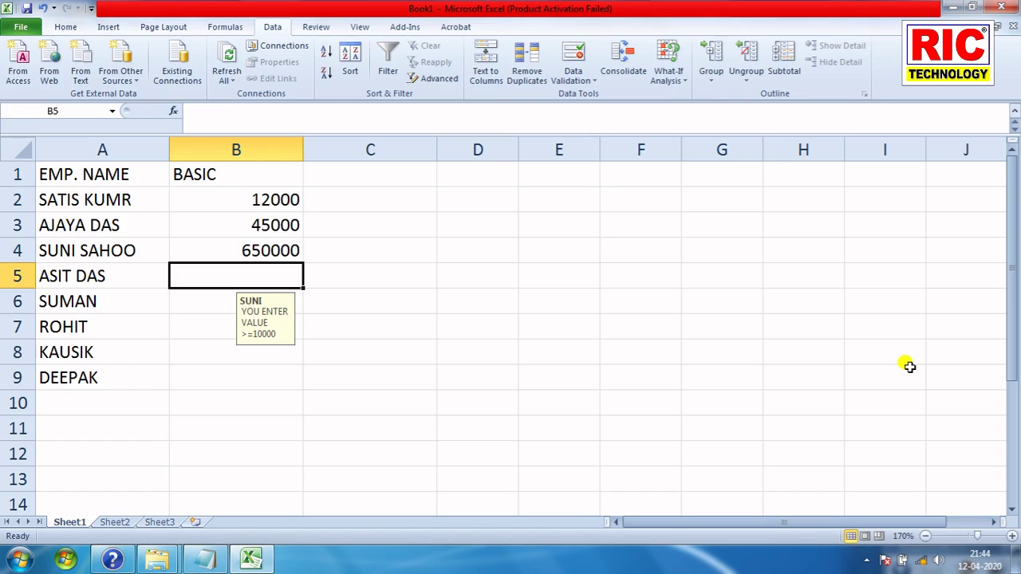
{"action": "type", "text": "1"}
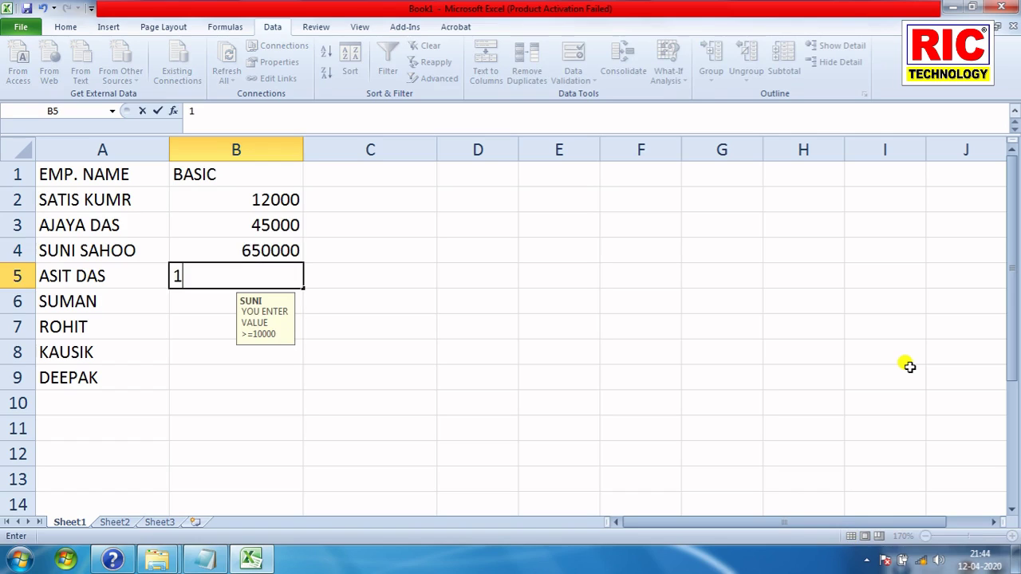
{"action": "type", "text": "0"}
{"action": "type", "text": "50000"}
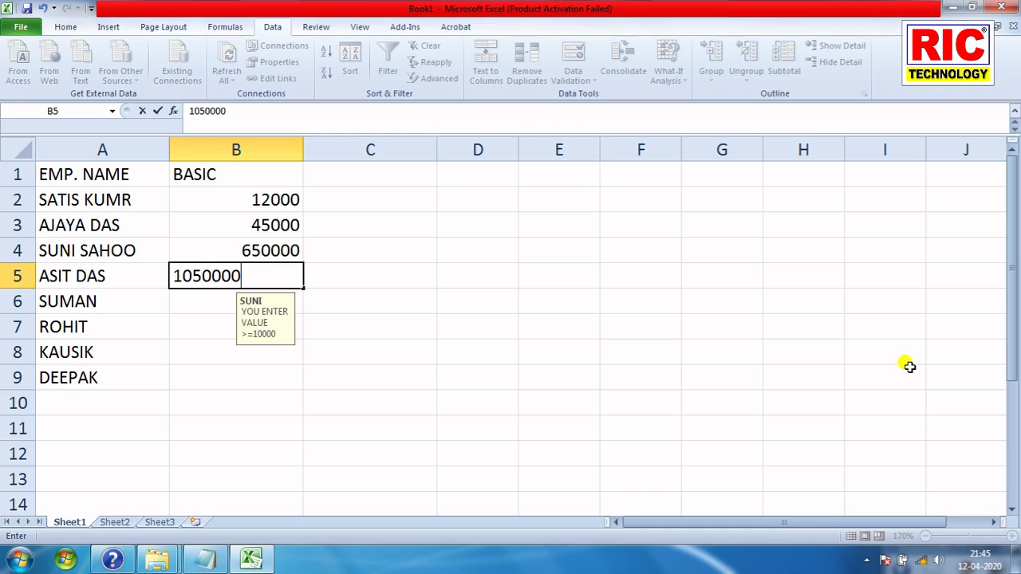
{"action": "key", "text": "Return"}
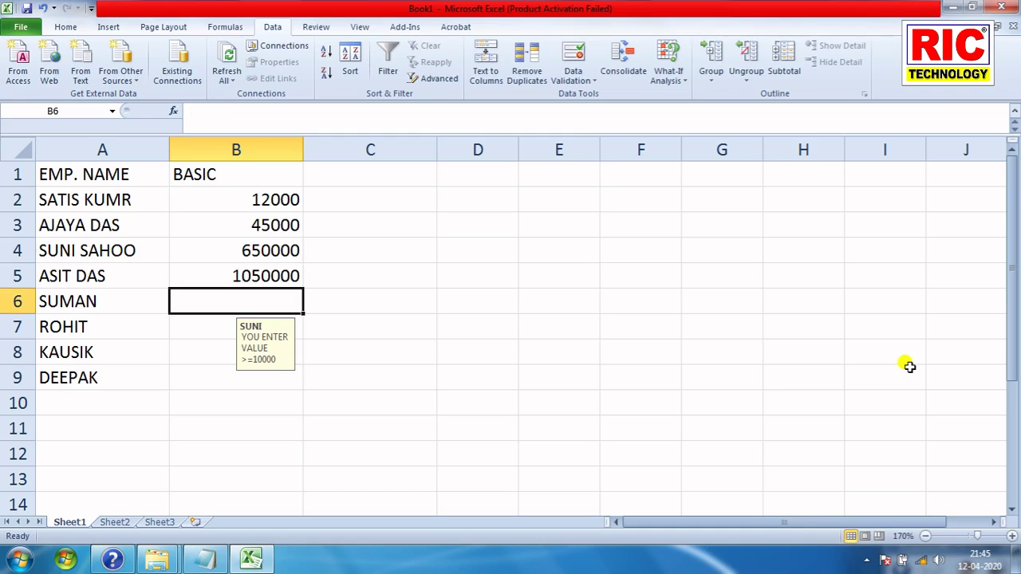
Try 9500 in B6, retry after the error, and enter 10001 instead.
{"action": "type", "text": "9"}
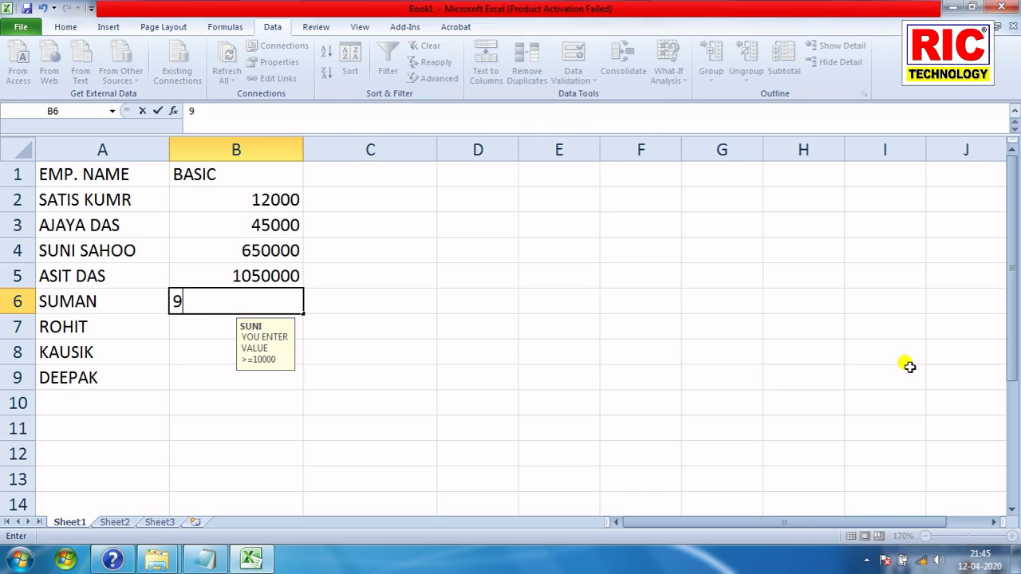
{"action": "type", "text": "500"}
{"action": "key", "text": "Return"}
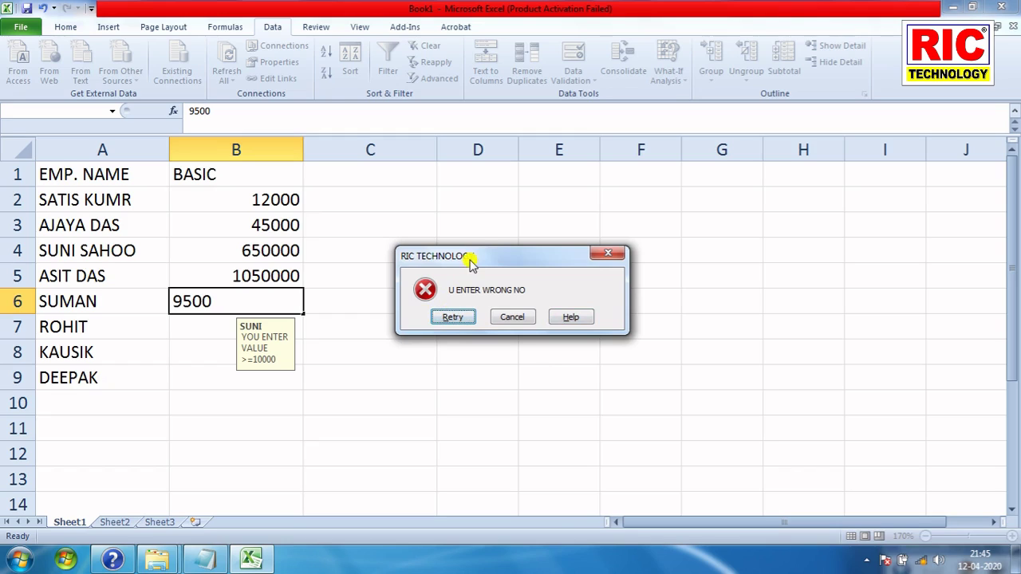
{"action": "left_click", "coordinate": [452, 317]}
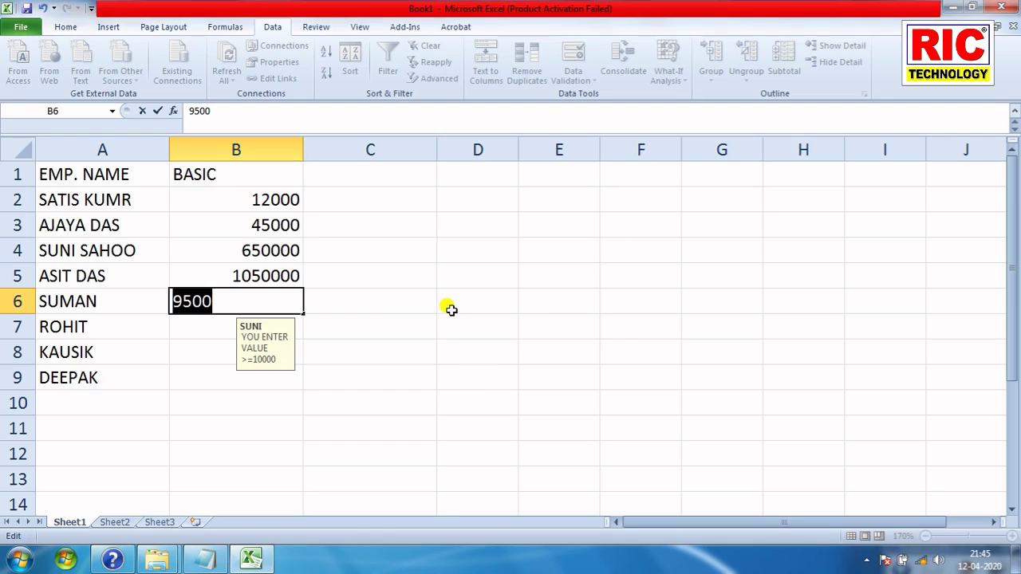
{"action": "type", "text": "100"}
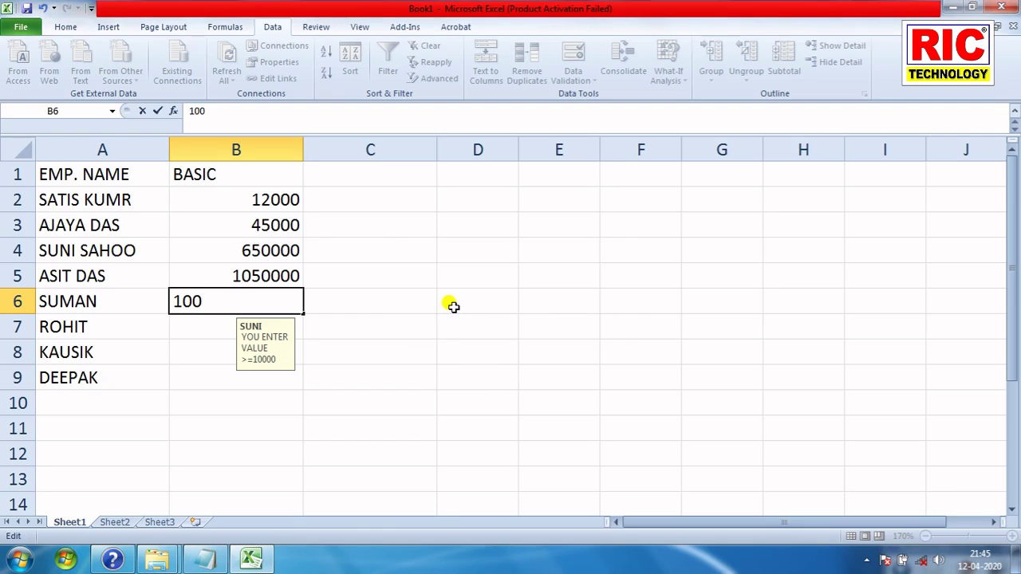
{"action": "type", "text": "01"}
{"action": "key", "text": "Return"}
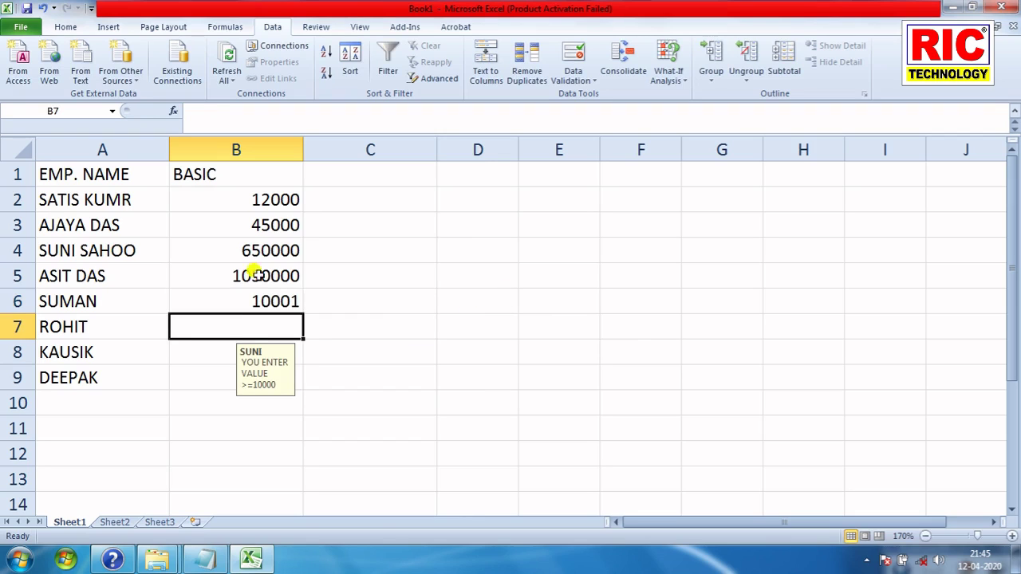
{"action": "left_click", "coordinate": [358, 173]}
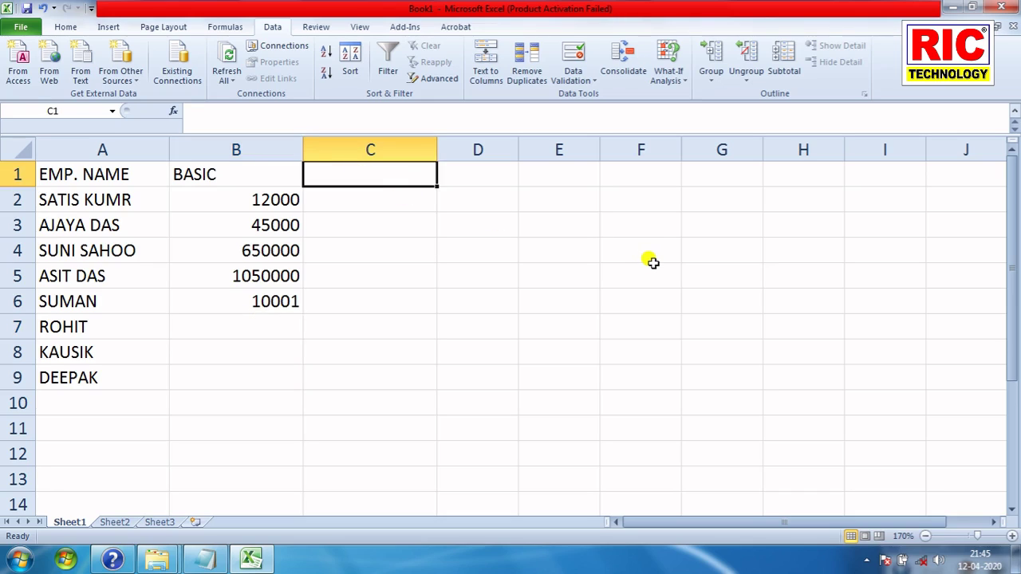
Enter the YEAR OF BIRTH heading in C1 and preview the Data Validation Allow options without changing them.
{"action": "type", "text": "YEAR"}
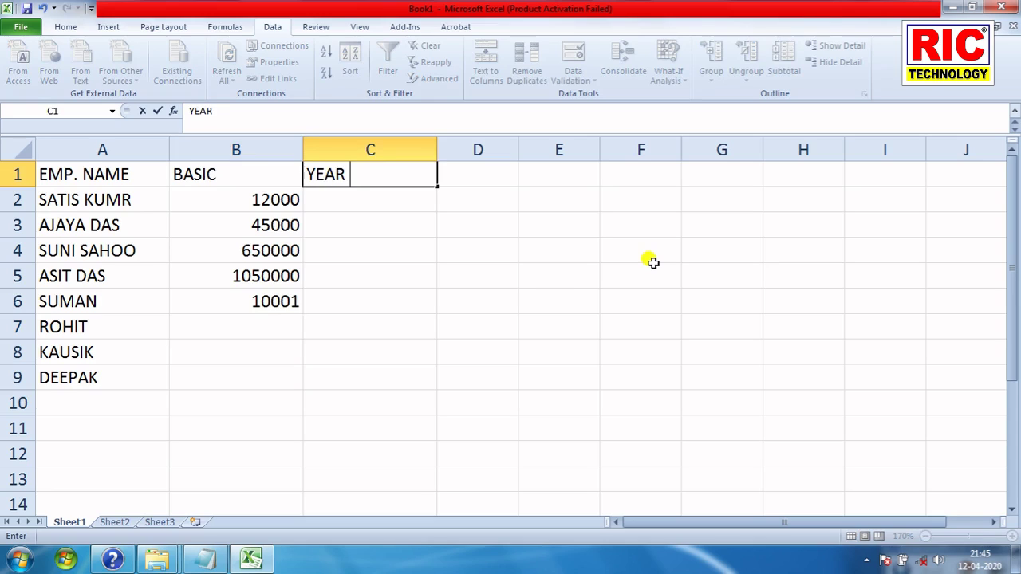
{"action": "type", "text": " OF BIR"}
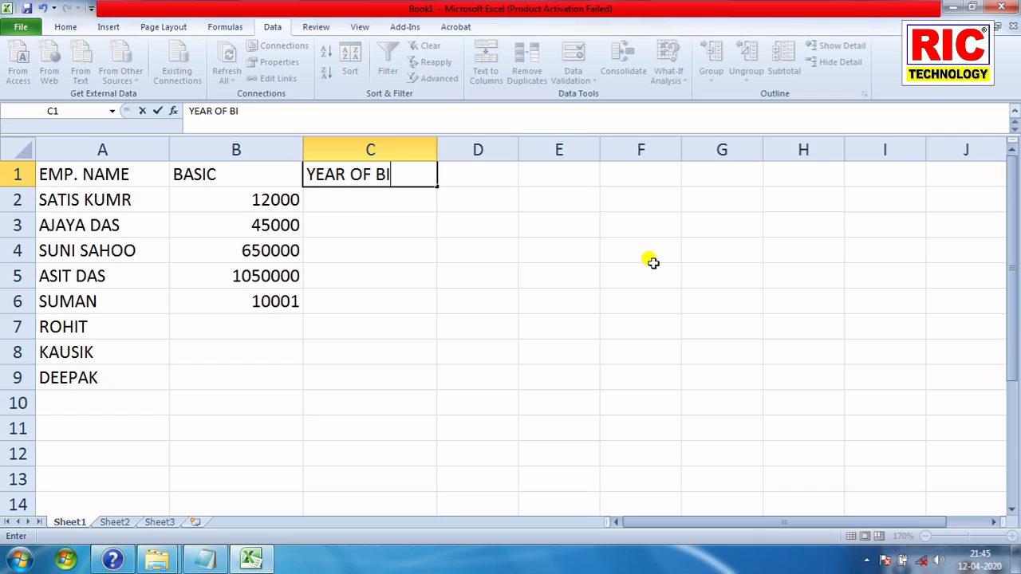
{"action": "type", "text": "TH"}
{"action": "key", "text": "Return"}
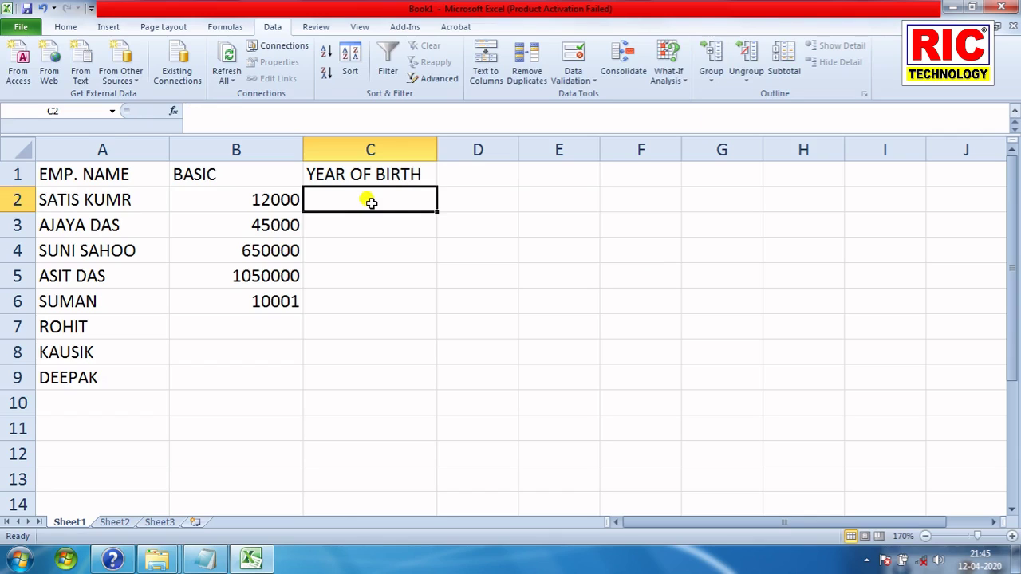
{"action": "left_click", "coordinate": [583, 82]}
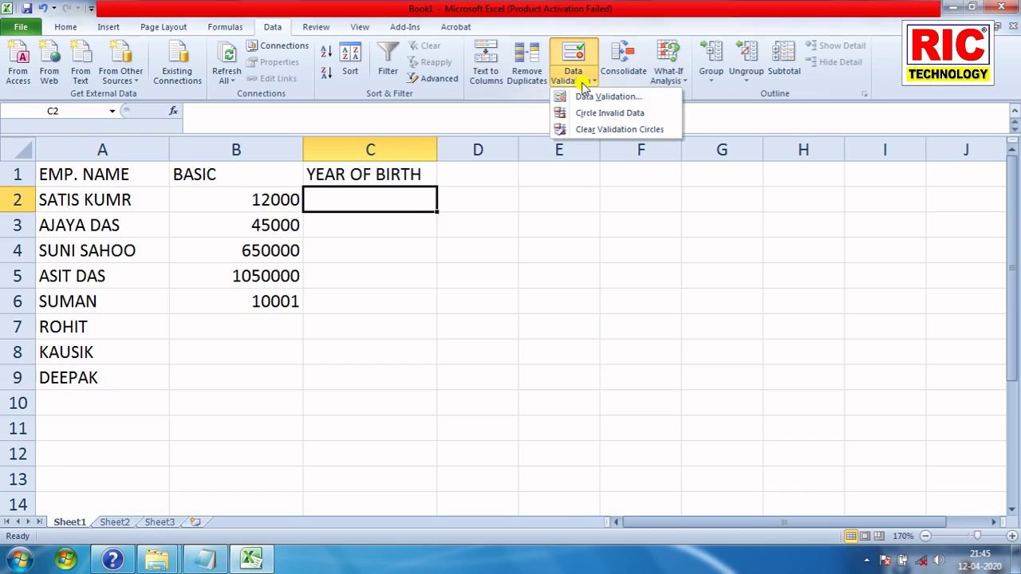
{"action": "left_click", "coordinate": [600, 97]}
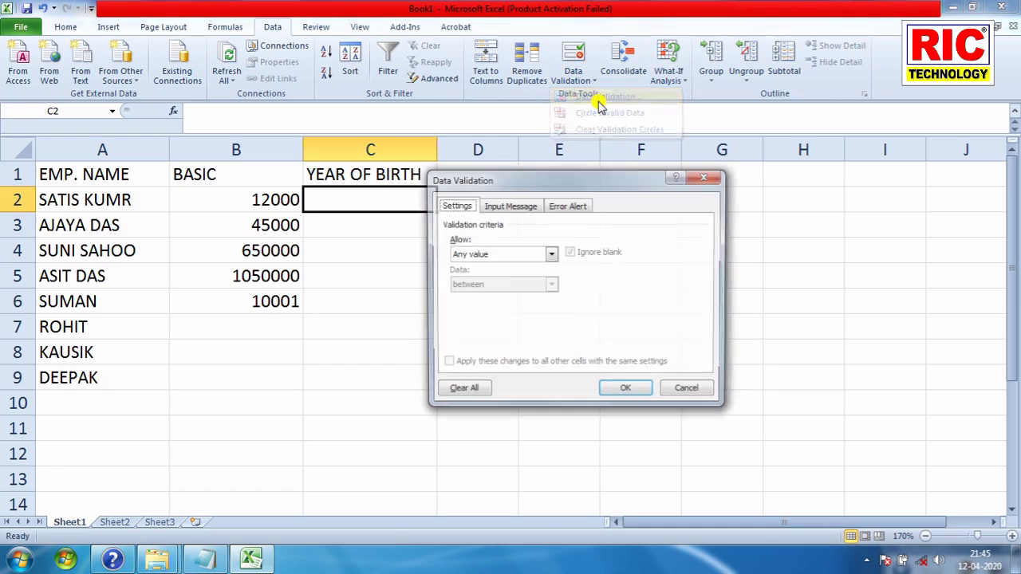
{"action": "left_click", "coordinate": [550, 254]}
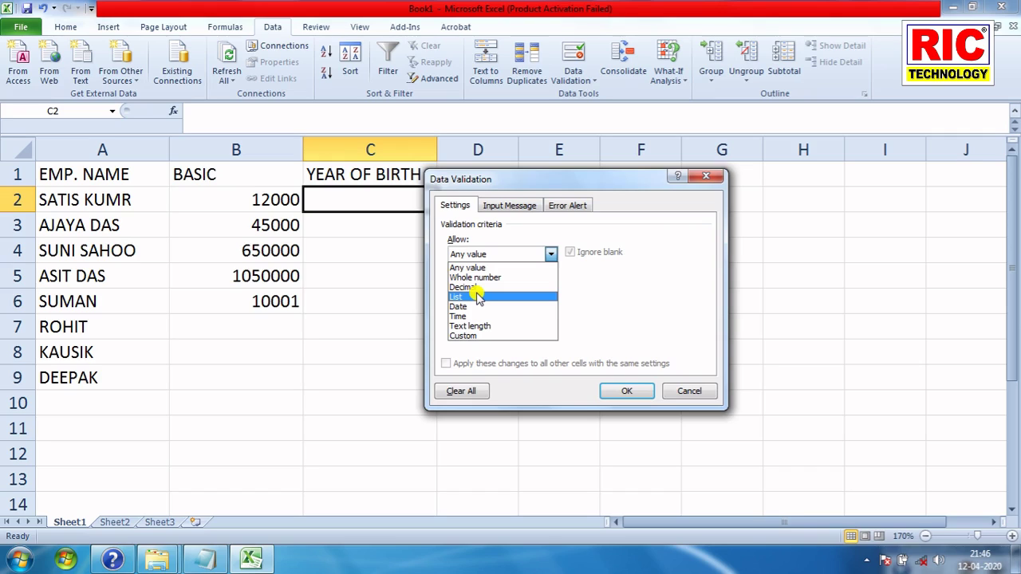
{"action": "left_click", "coordinate": [686, 391]}
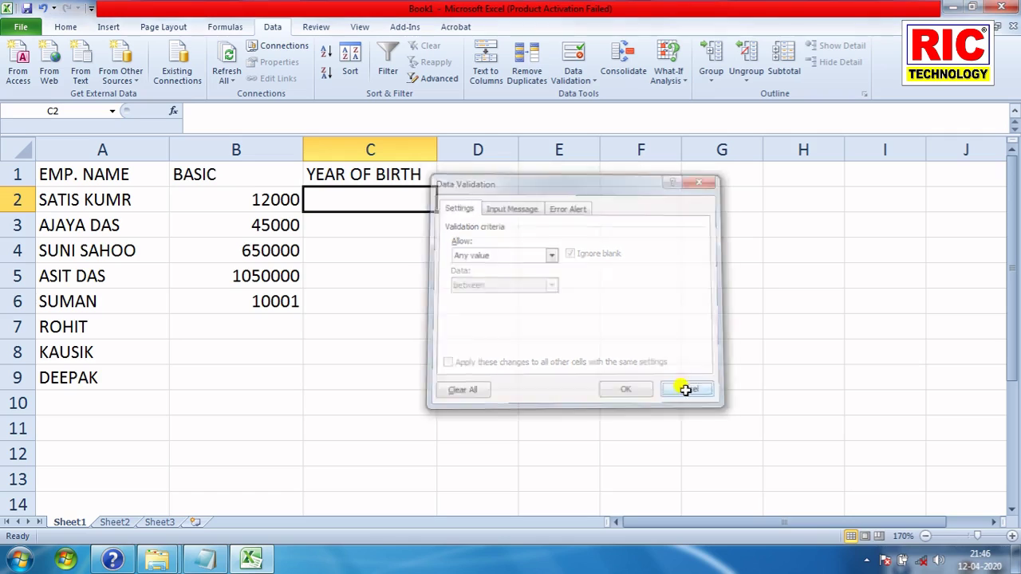
{"action": "left_click", "coordinate": [878, 248]}
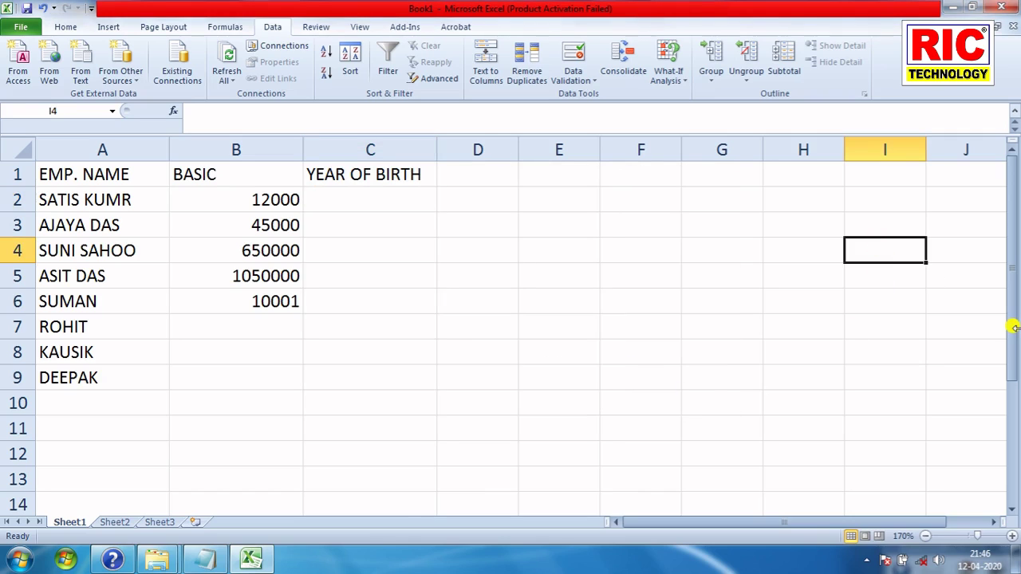
Enter 1998 and 1999 in I4:I5 and extend the series down to 2007 in I13.
{"action": "type", "text": "19"}
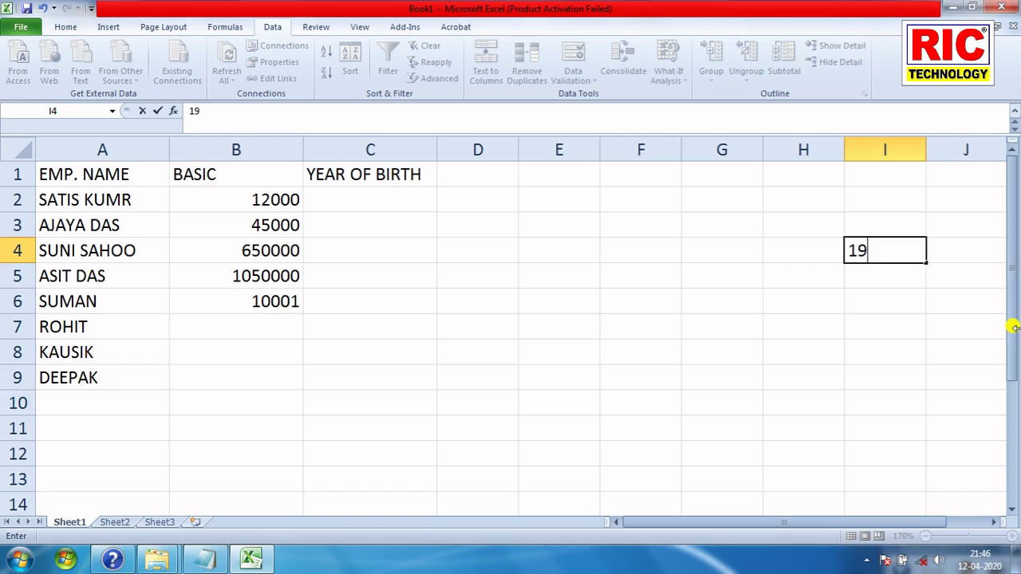
{"action": "type", "text": "9"}
{"action": "type", "text": "8"}
{"action": "key", "text": "Return"}
{"action": "type", "text": "19"}
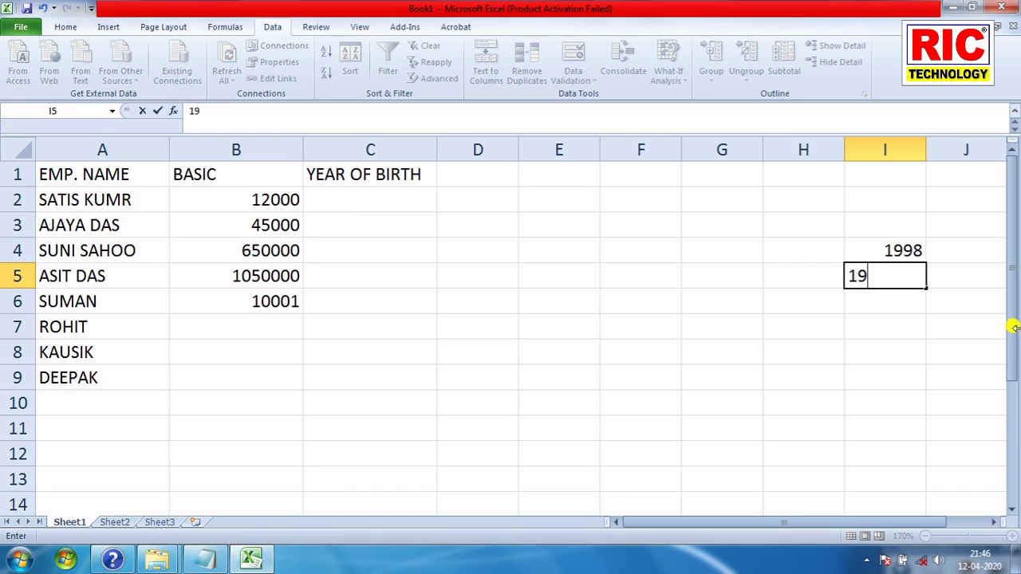
{"action": "type", "text": "99"}
{"action": "key", "text": "Return"}
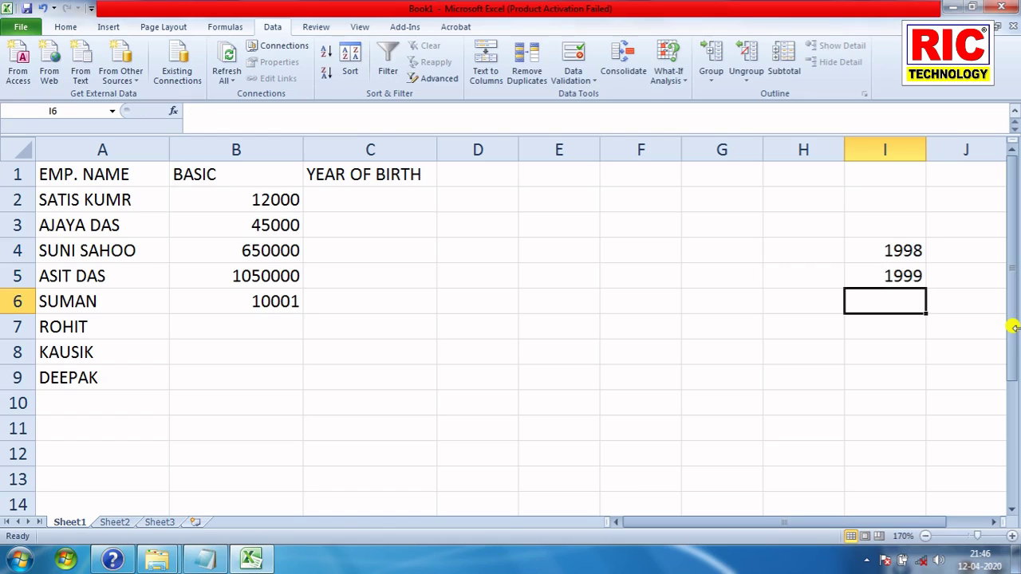
{"action": "left_click_drag", "start_coordinate": [896, 252], "coordinate": [905, 495]}
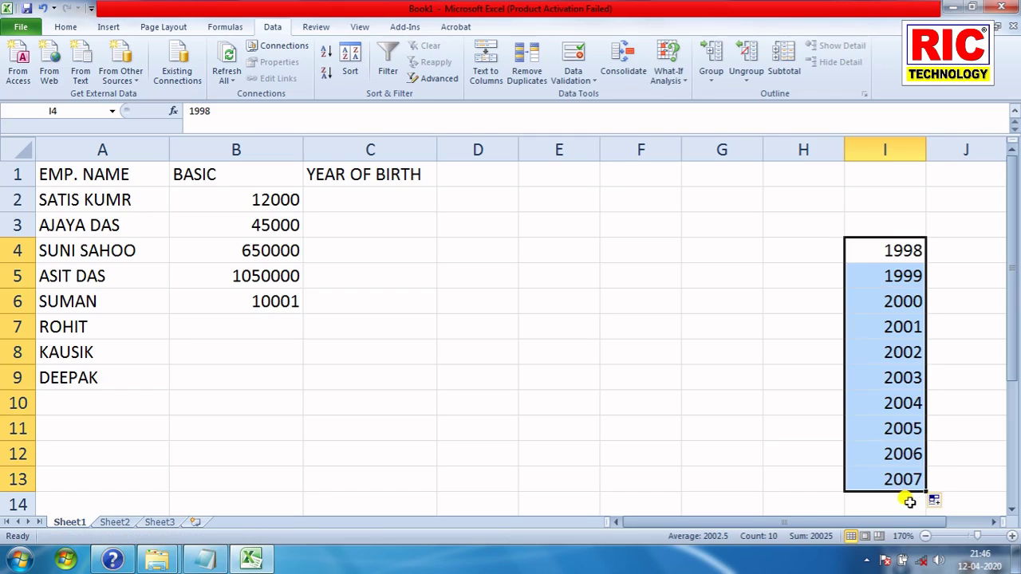
{"action": "left_click", "coordinate": [375, 189]}
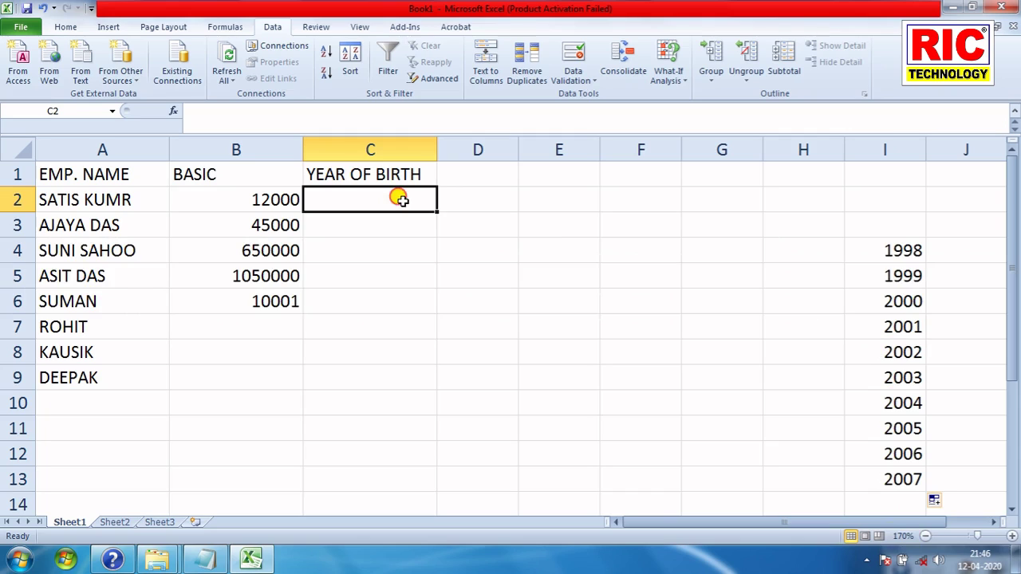
Apply List validation to C2:C12 with the source range $I$4:$I$13.
{"action": "left_click_drag", "start_coordinate": [399, 199], "coordinate": [372, 452]}
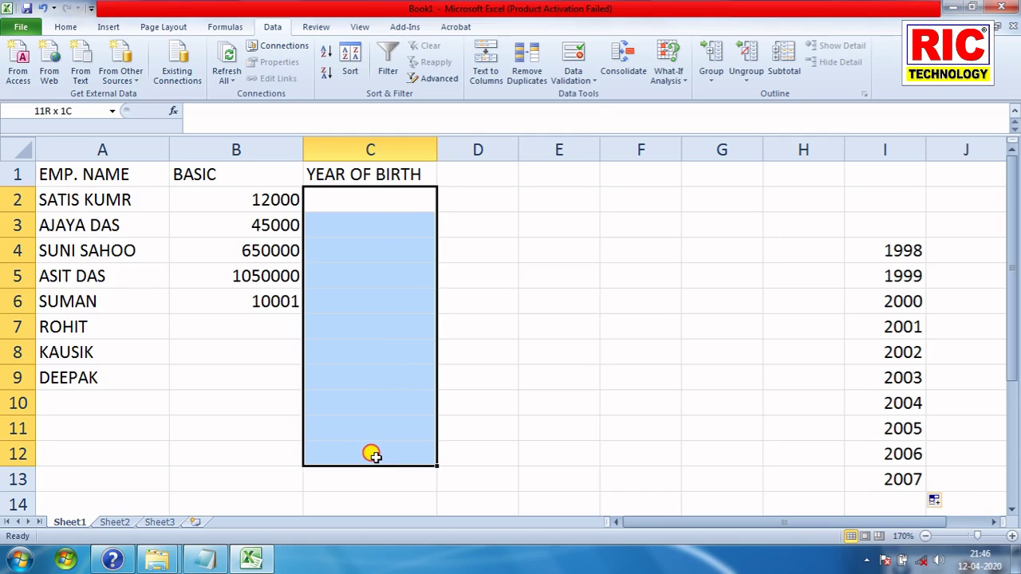
{"action": "left_click", "coordinate": [593, 80]}
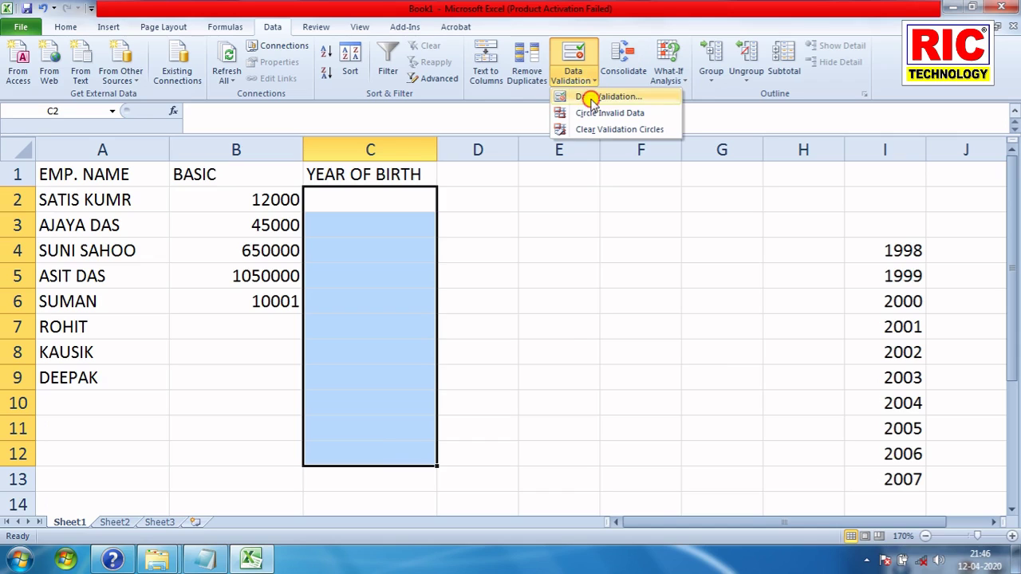
{"action": "left_click", "coordinate": [590, 96]}
{"action": "left_click", "coordinate": [549, 253]}
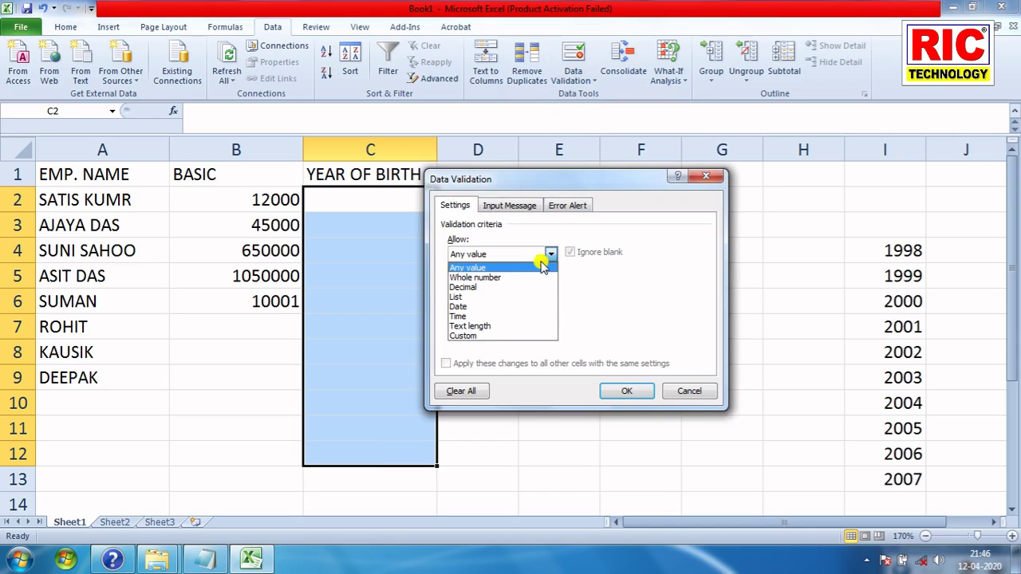
{"action": "left_click", "coordinate": [461, 297]}
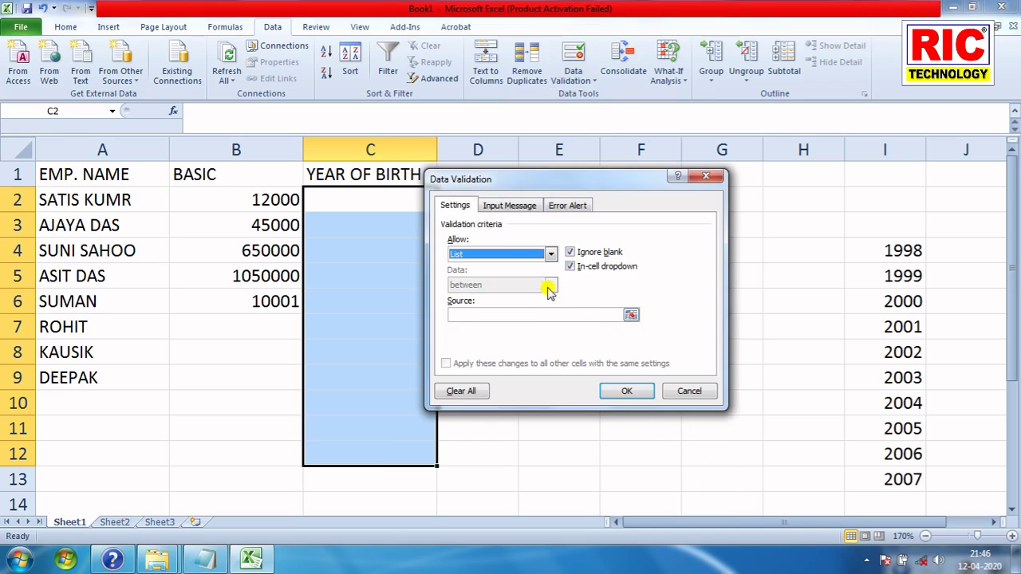
{"action": "left_click", "coordinate": [630, 316]}
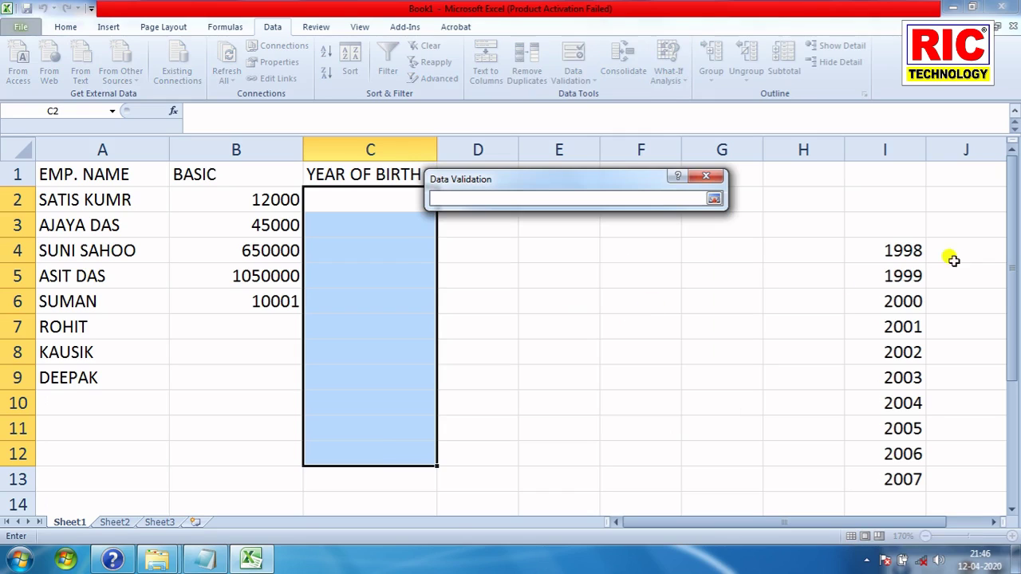
{"action": "left_click_drag", "start_coordinate": [899, 250], "coordinate": [885, 469]}
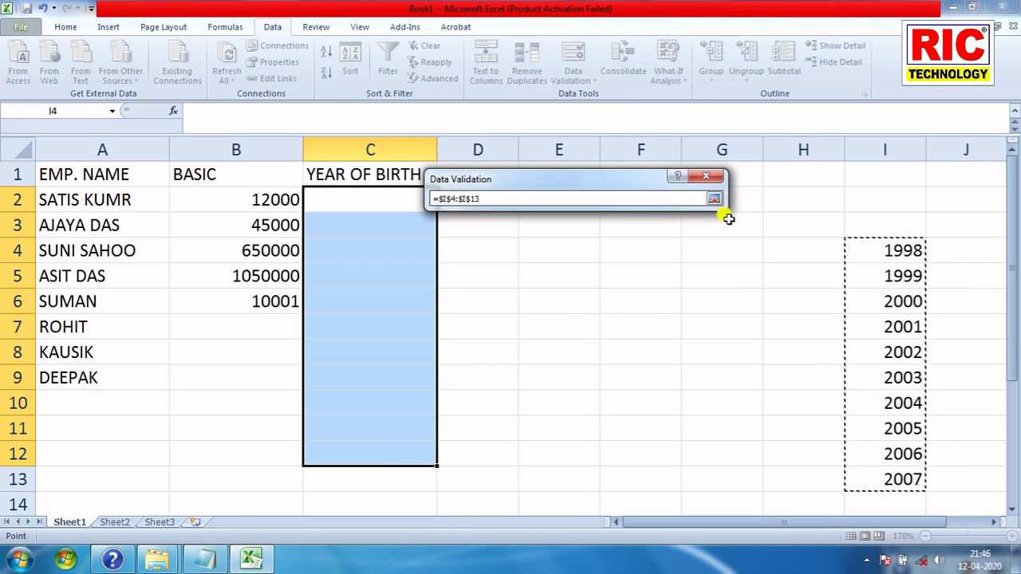
{"action": "left_click", "coordinate": [714, 200]}
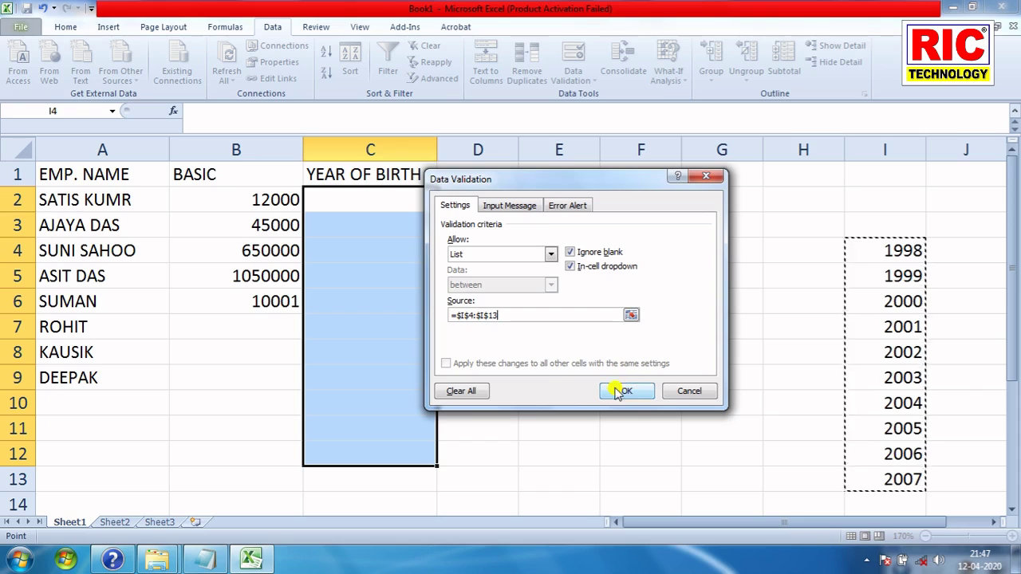
{"action": "left_click", "coordinate": [504, 205]}
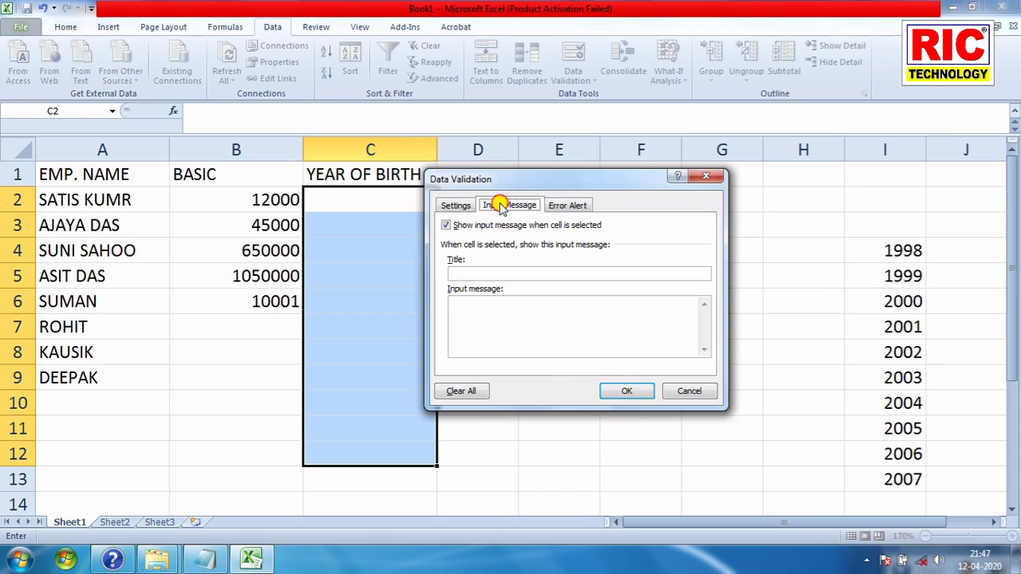
{"action": "left_click", "coordinate": [579, 206]}
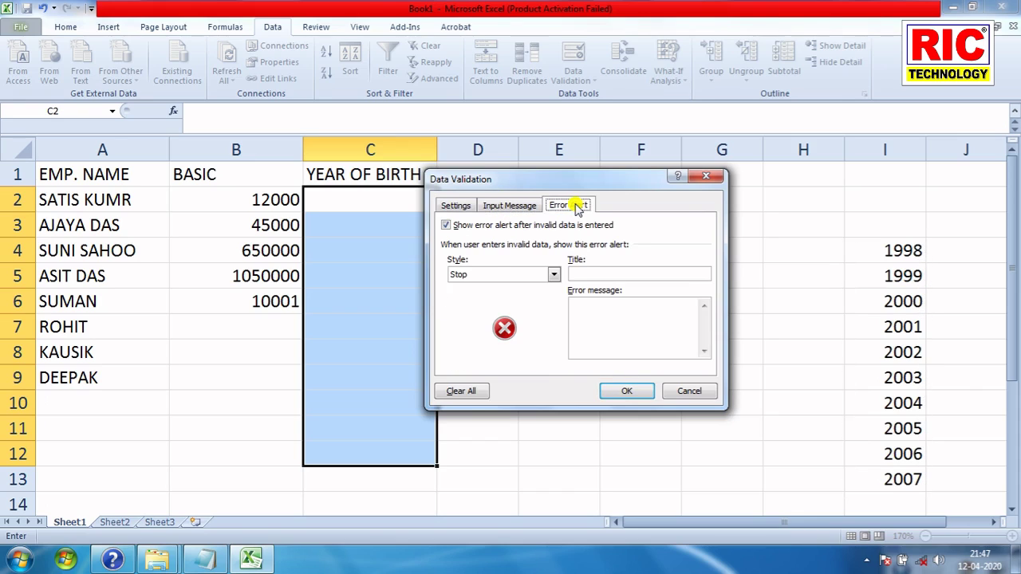
{"action": "left_click", "coordinate": [455, 206]}
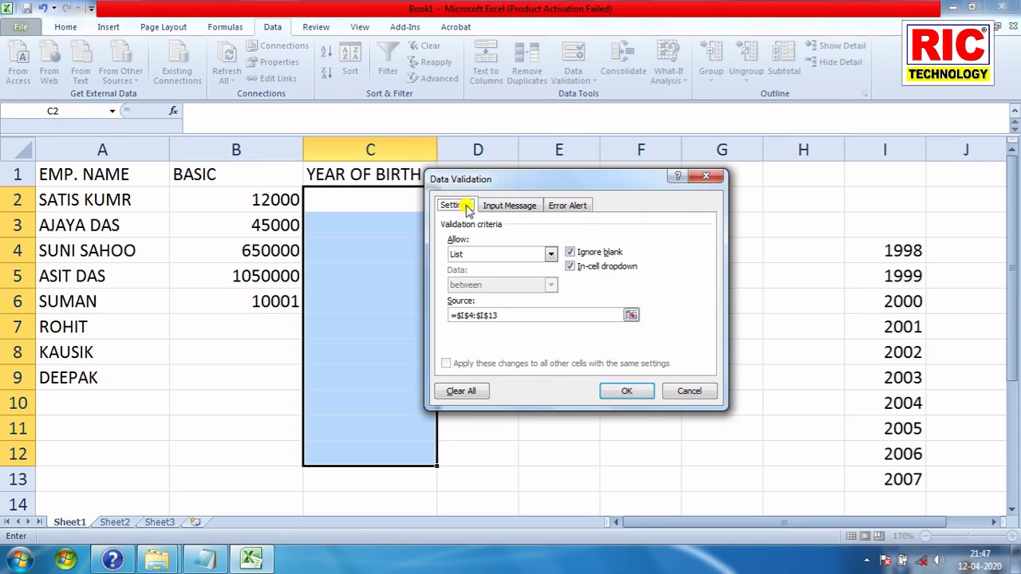
{"action": "left_click", "coordinate": [619, 391]}
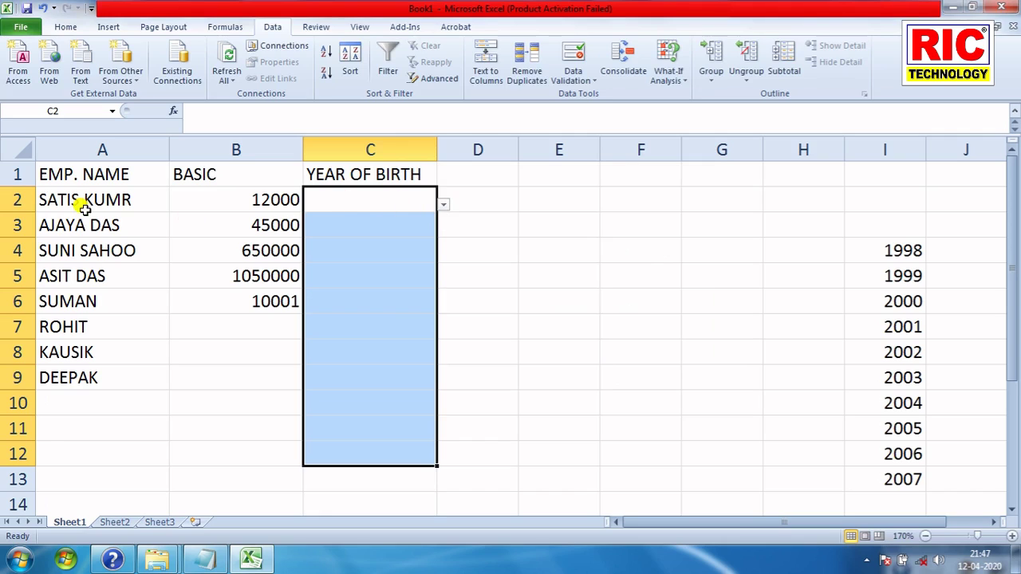
Pick 2000, 2004, 2004, 2004 and 2003 from the year dropdowns in C2 to C6.
{"action": "left_click", "coordinate": [346, 206]}
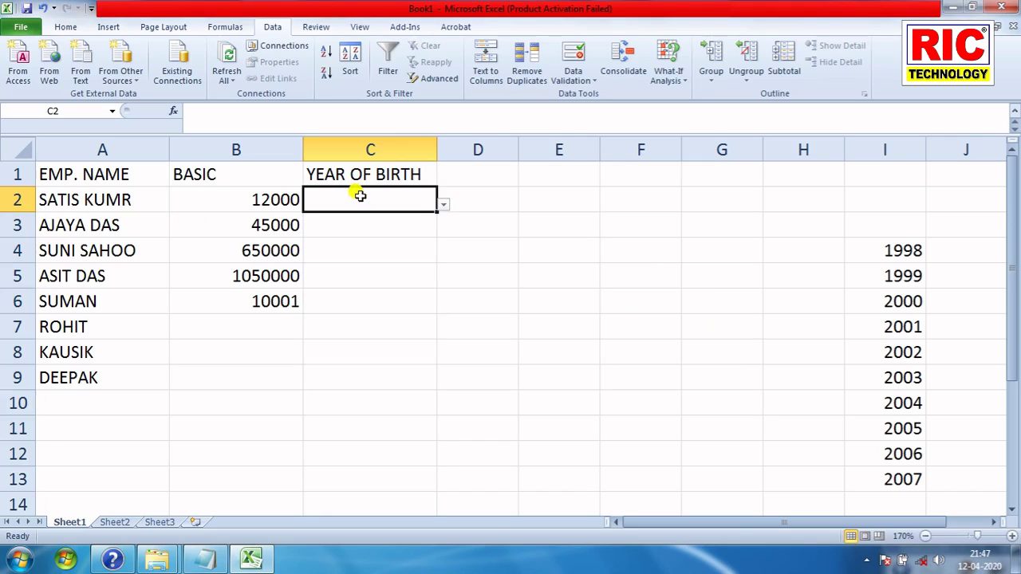
{"action": "left_click", "coordinate": [443, 205]}
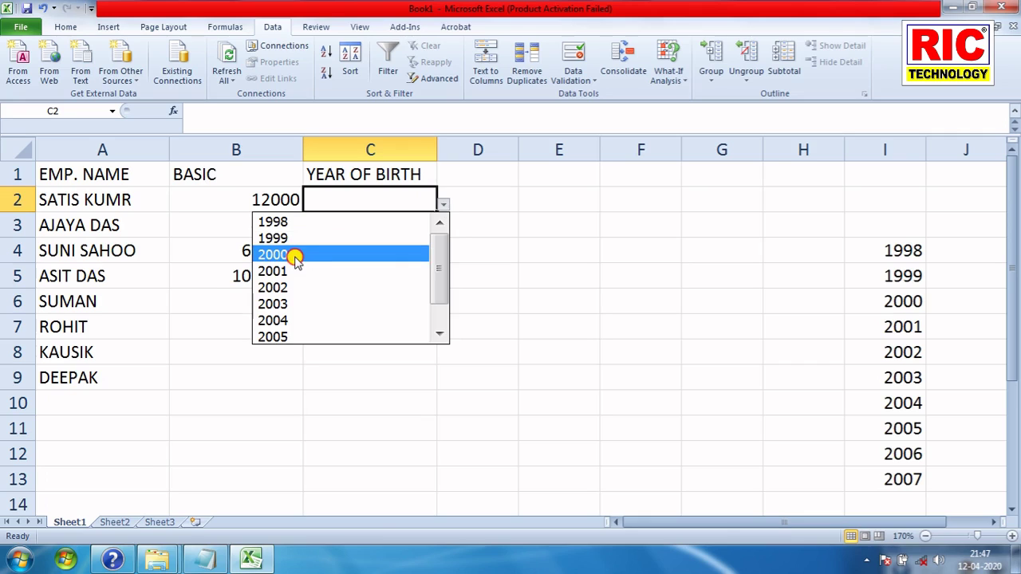
{"action": "left_click", "coordinate": [296, 256]}
{"action": "left_click", "coordinate": [430, 227]}
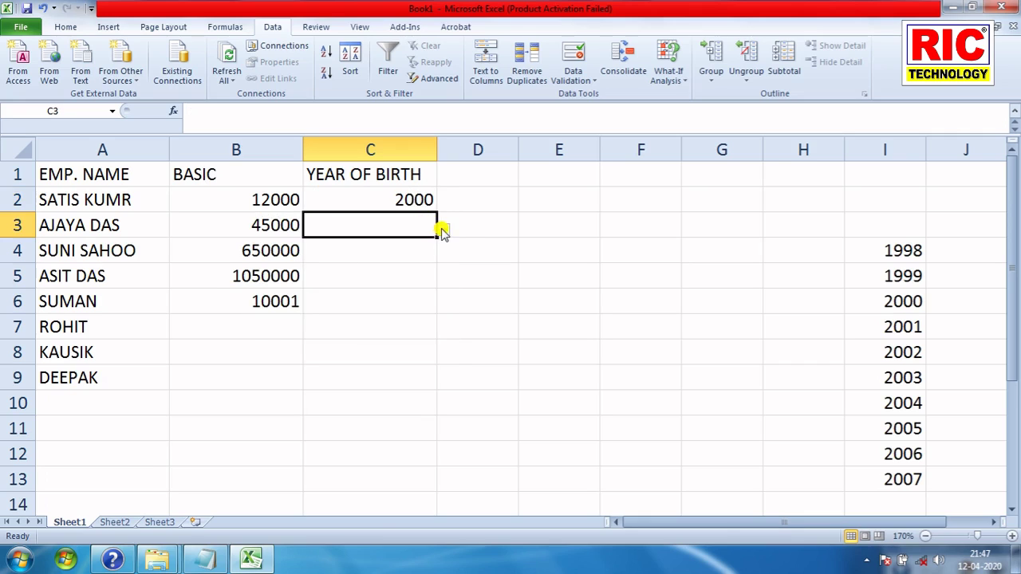
{"action": "left_click", "coordinate": [444, 230]}
{"action": "left_click", "coordinate": [290, 343]}
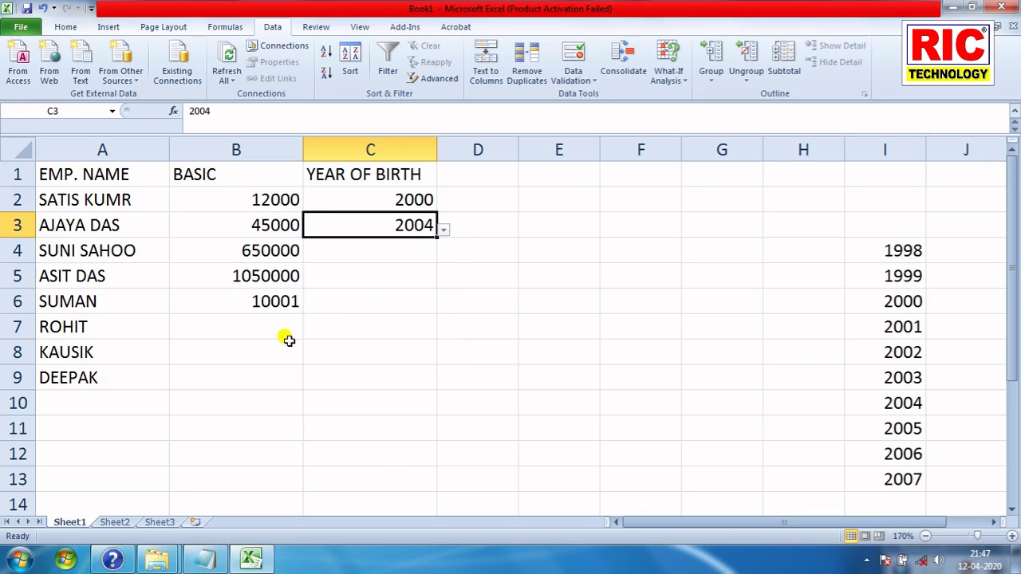
{"action": "left_click", "coordinate": [411, 253]}
{"action": "left_click", "coordinate": [443, 256]}
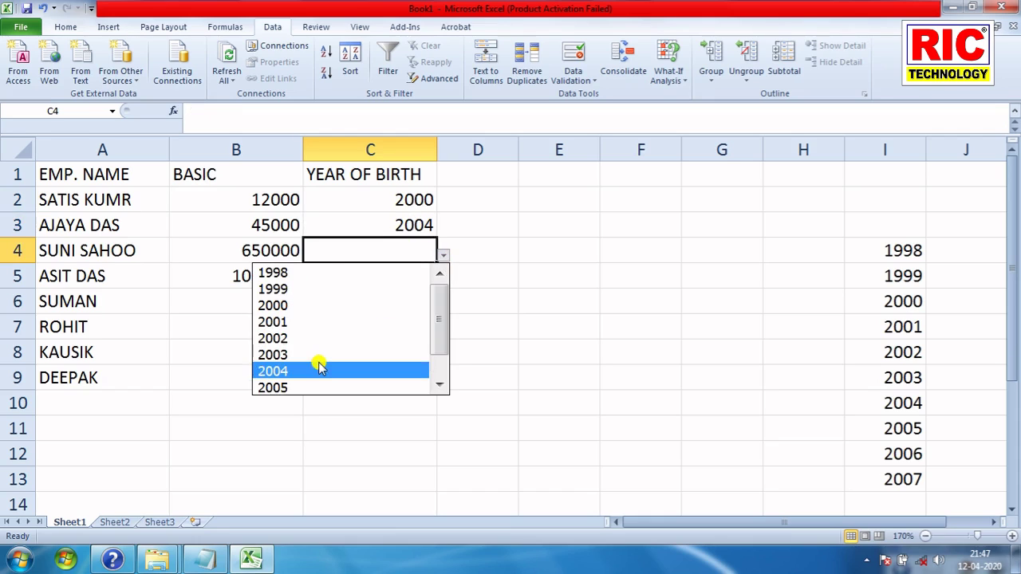
{"action": "left_click", "coordinate": [319, 369]}
{"action": "left_click", "coordinate": [419, 280]}
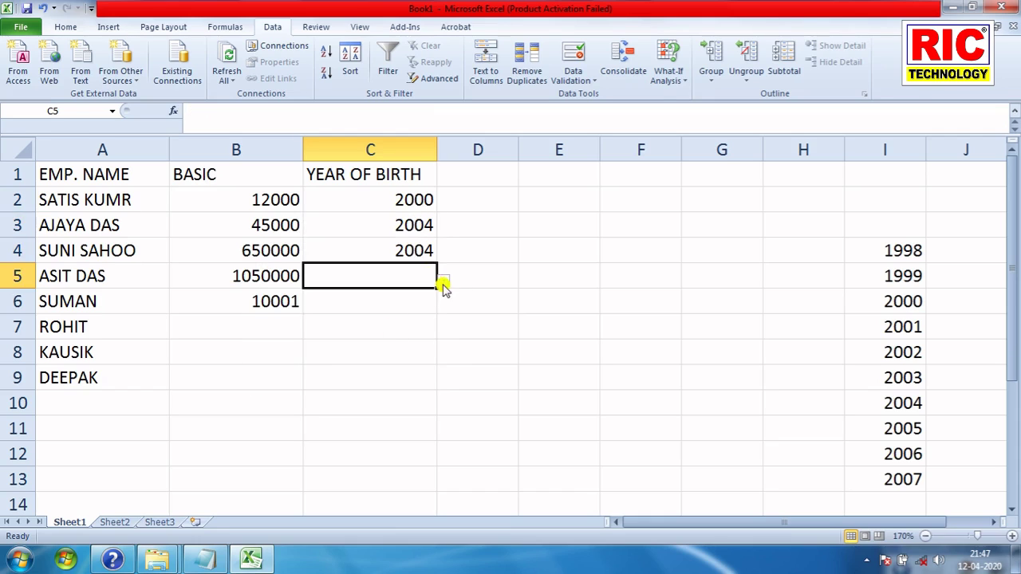
{"action": "left_click", "coordinate": [444, 282]}
{"action": "left_click", "coordinate": [328, 392]}
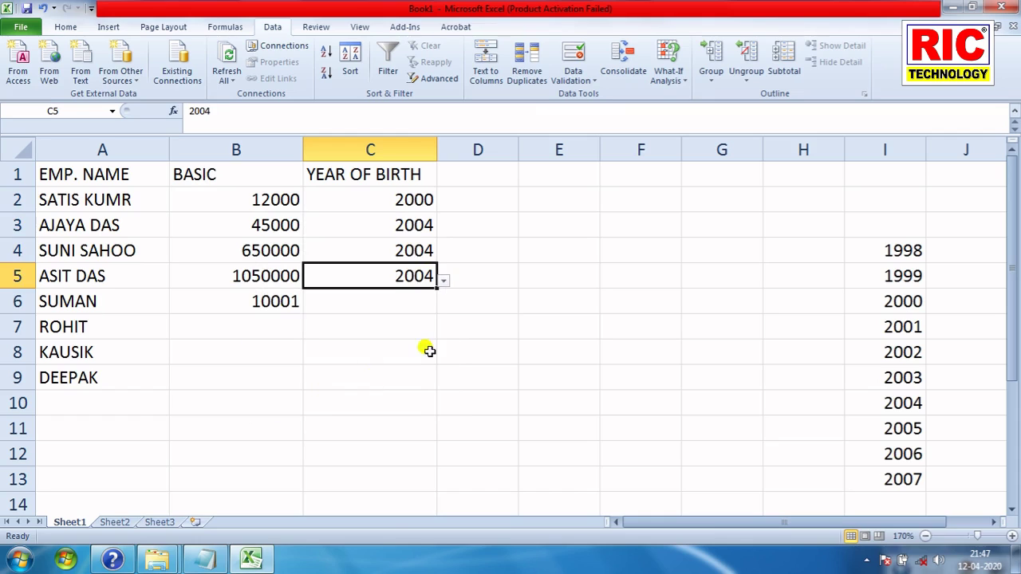
{"action": "left_click", "coordinate": [422, 302]}
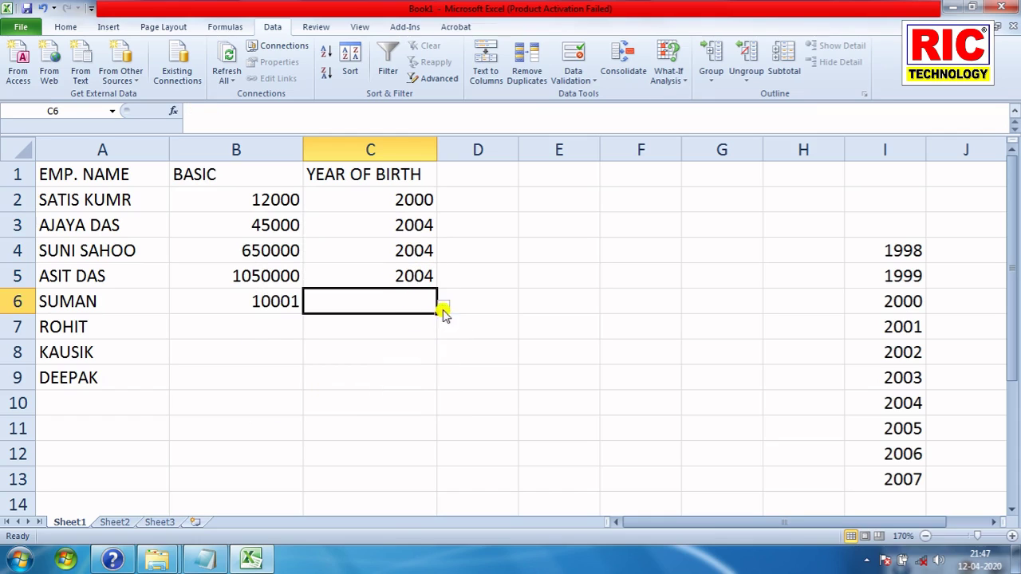
{"action": "left_click", "coordinate": [443, 308]}
{"action": "left_click", "coordinate": [297, 403]}
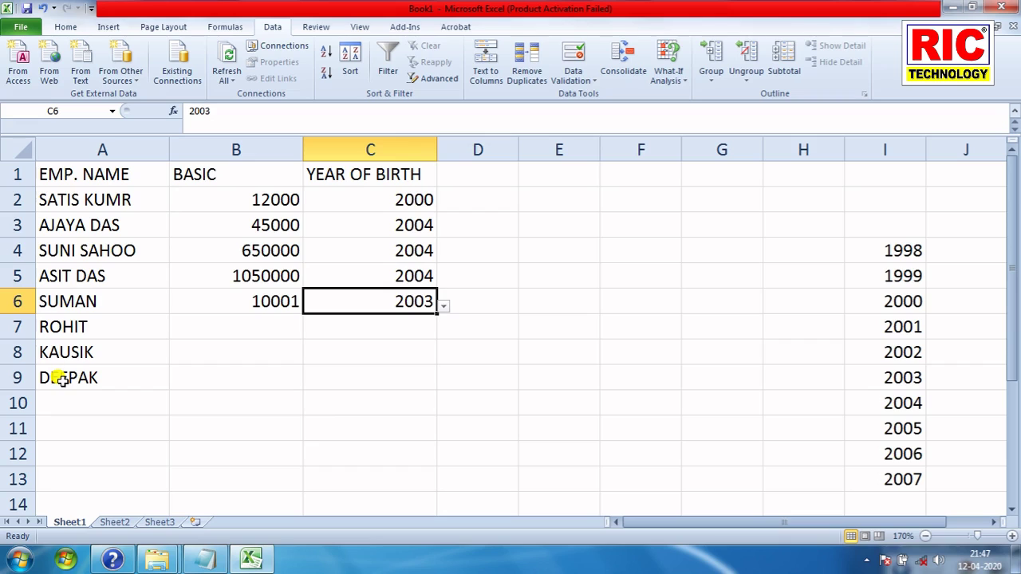
{"action": "left_click_drag", "start_coordinate": [232, 201], "coordinate": [240, 365]}
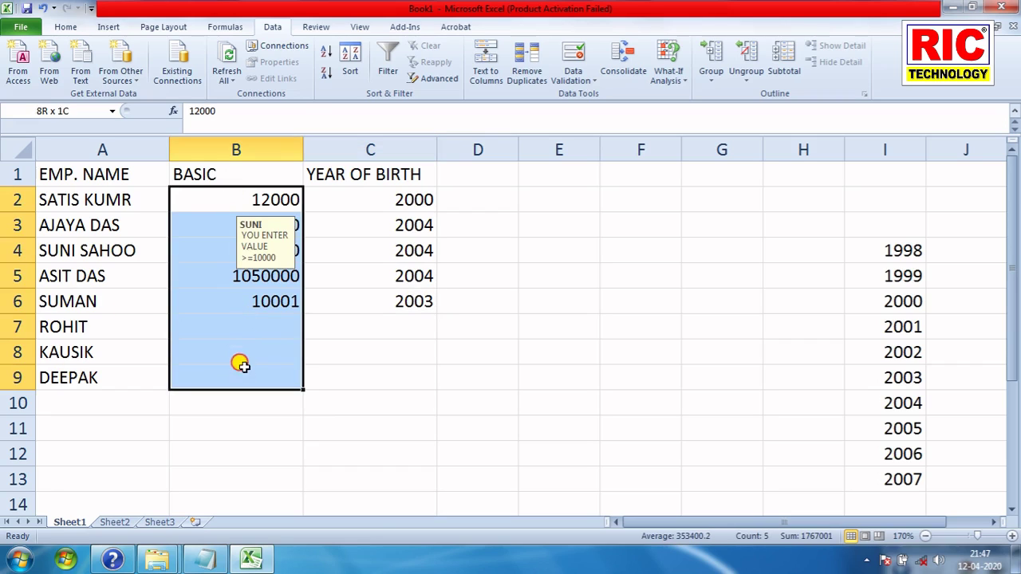
{"action": "mouse_move", "coordinate": [385, 198]}
{"action": "left_mouse_down"}
{"action": "mouse_move", "coordinate": [388, 217]}
{"action": "mouse_move", "coordinate": [404, 222]}
{"action": "left_mouse_up"}
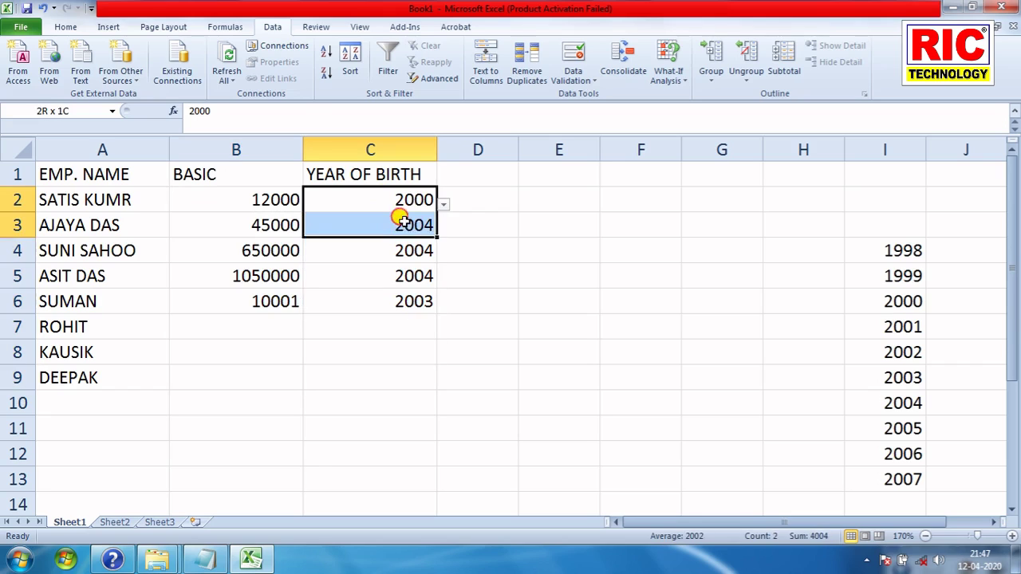
{"action": "left_click_drag", "start_coordinate": [401, 220], "coordinate": [399, 403]}
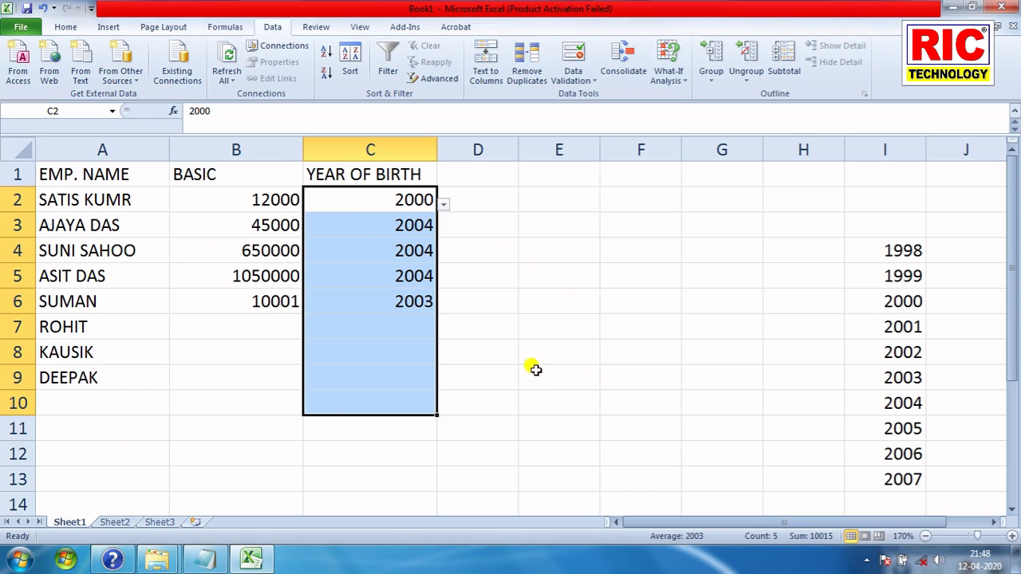
{"action": "left_click", "coordinate": [541, 335]}
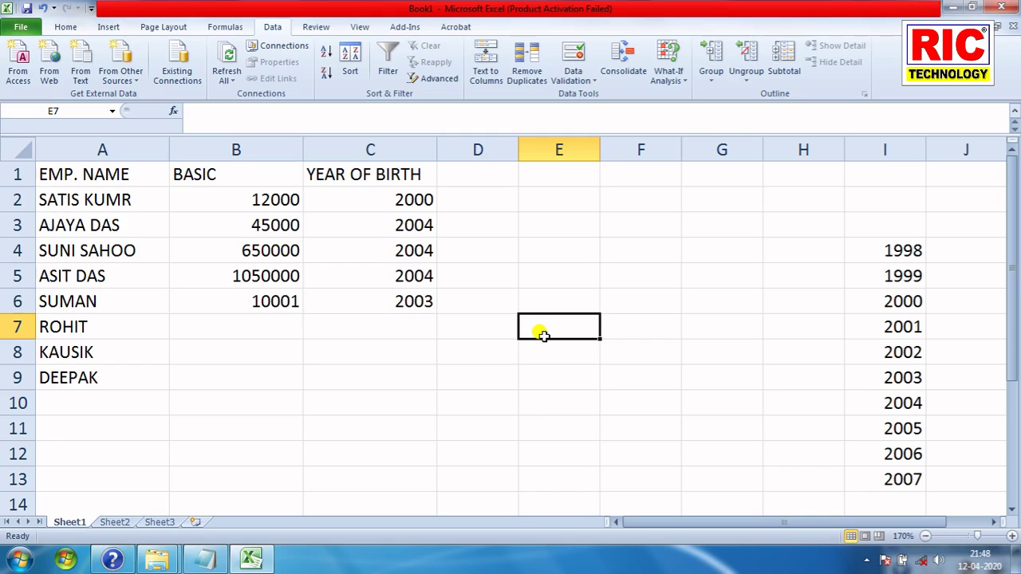
{"action": "left_click", "coordinate": [427, 368]}
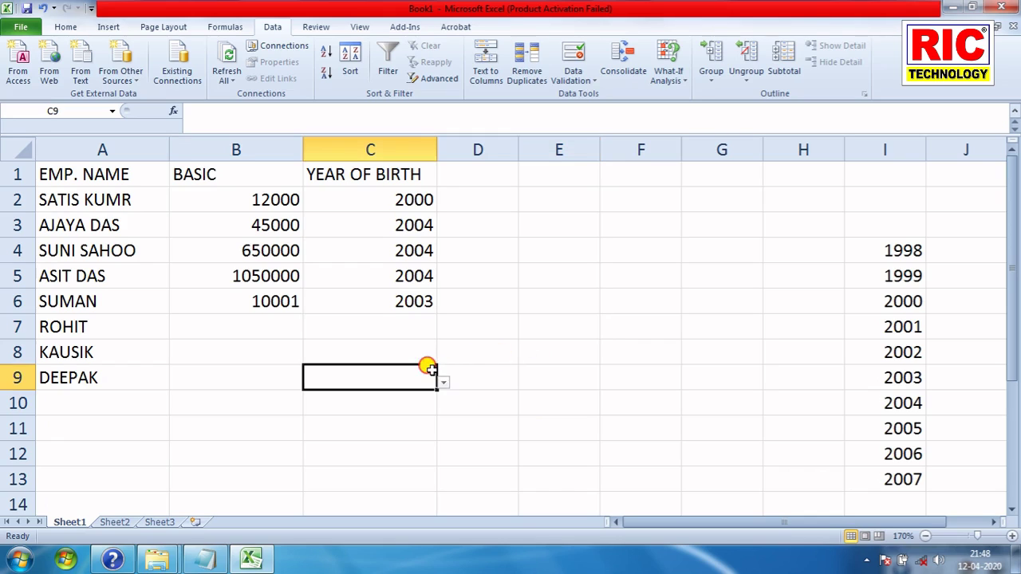